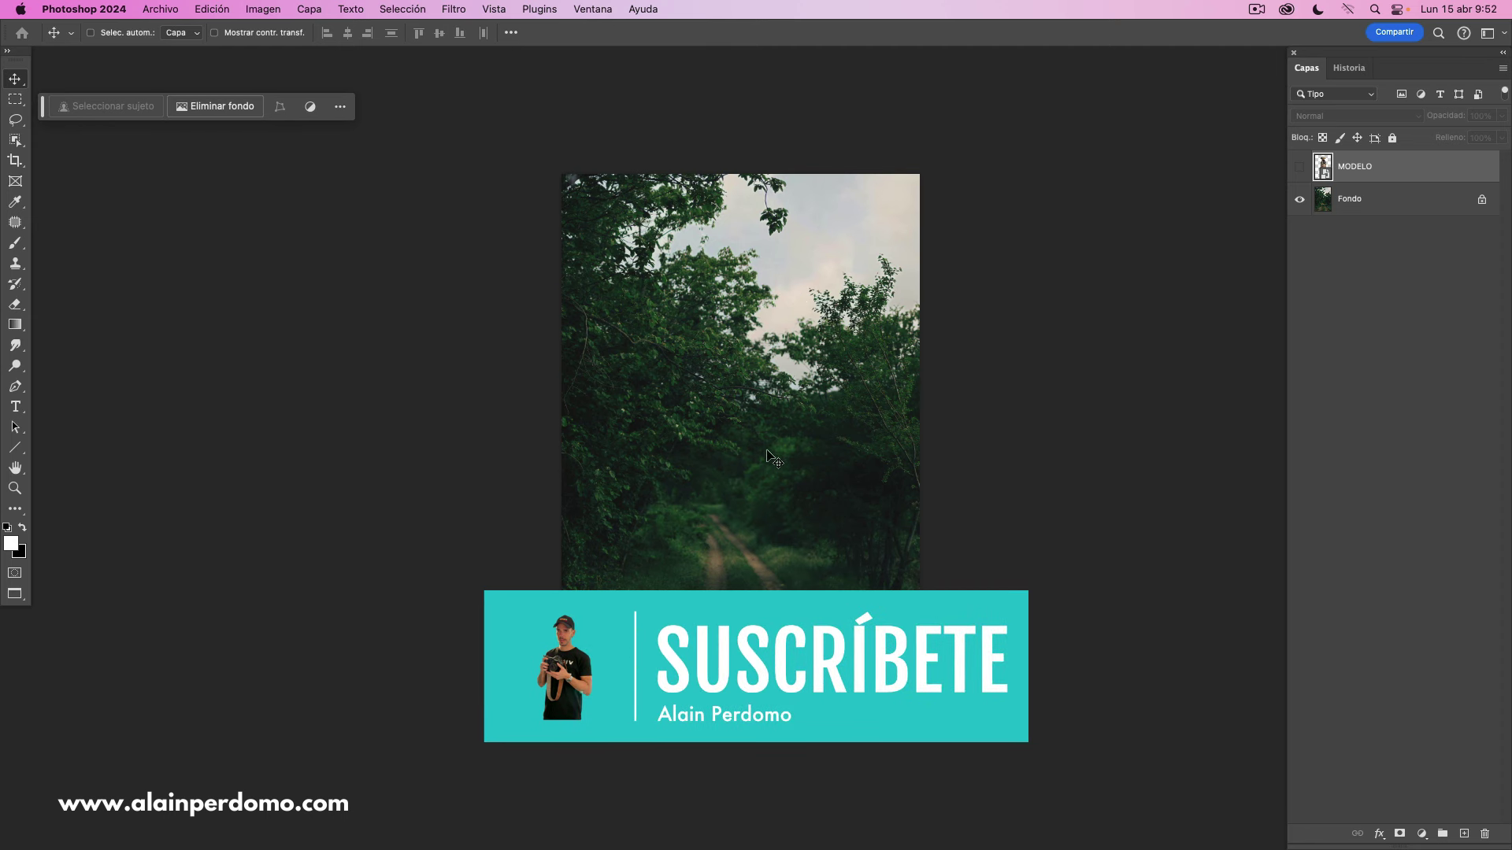
Show the MODELO layer and nudge the woman to a spot near the centre of the forest path
click(1300, 167)
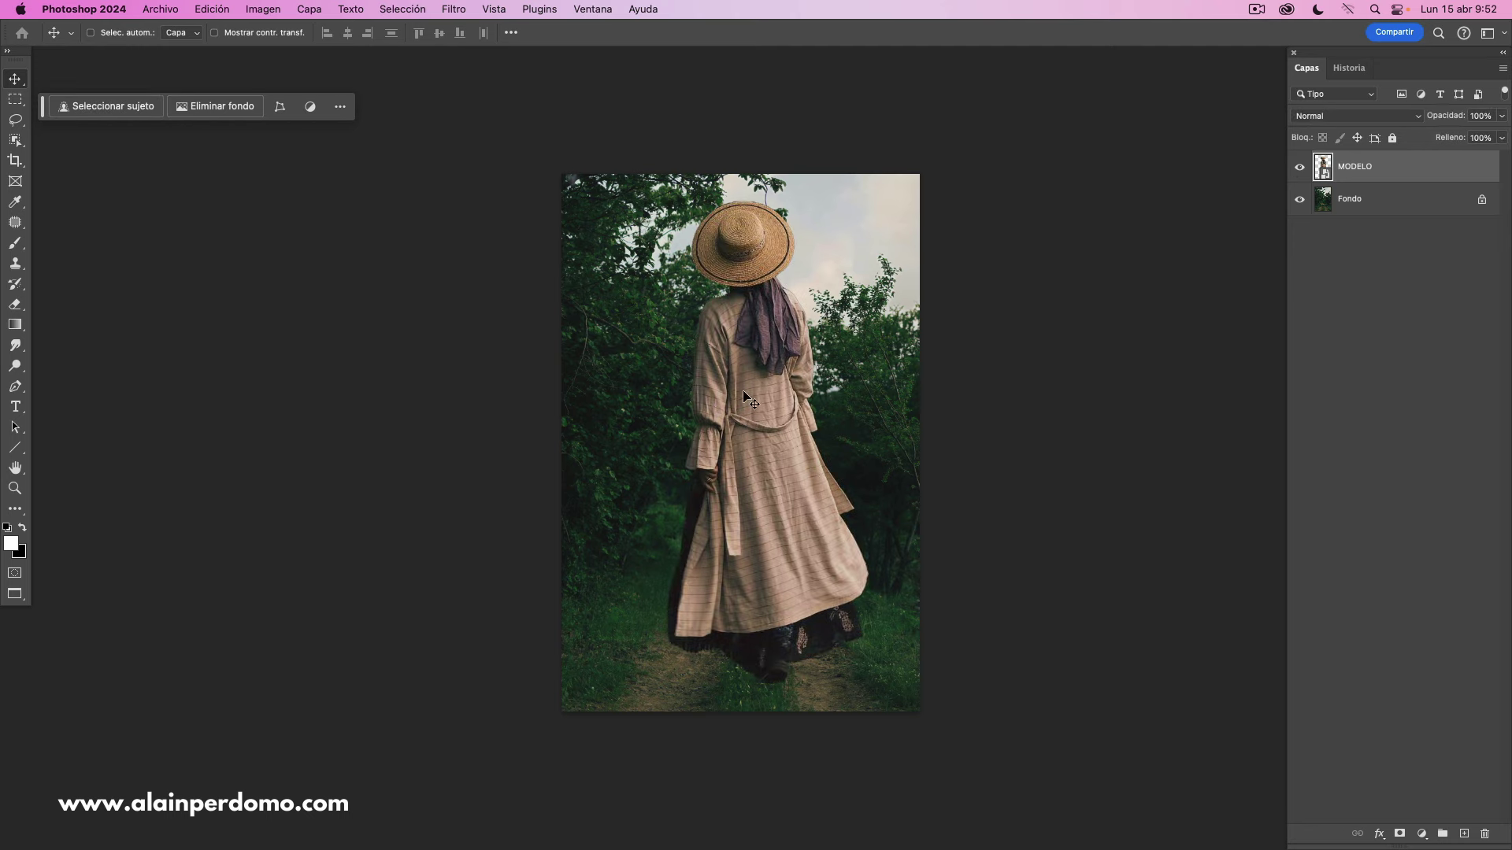
mouse_move(775, 391)
mouse_down()
mouse_move(760, 411)
mouse_move(767, 399)
mouse_move(767, 442)
mouse_move(754, 406)
mouse_up()
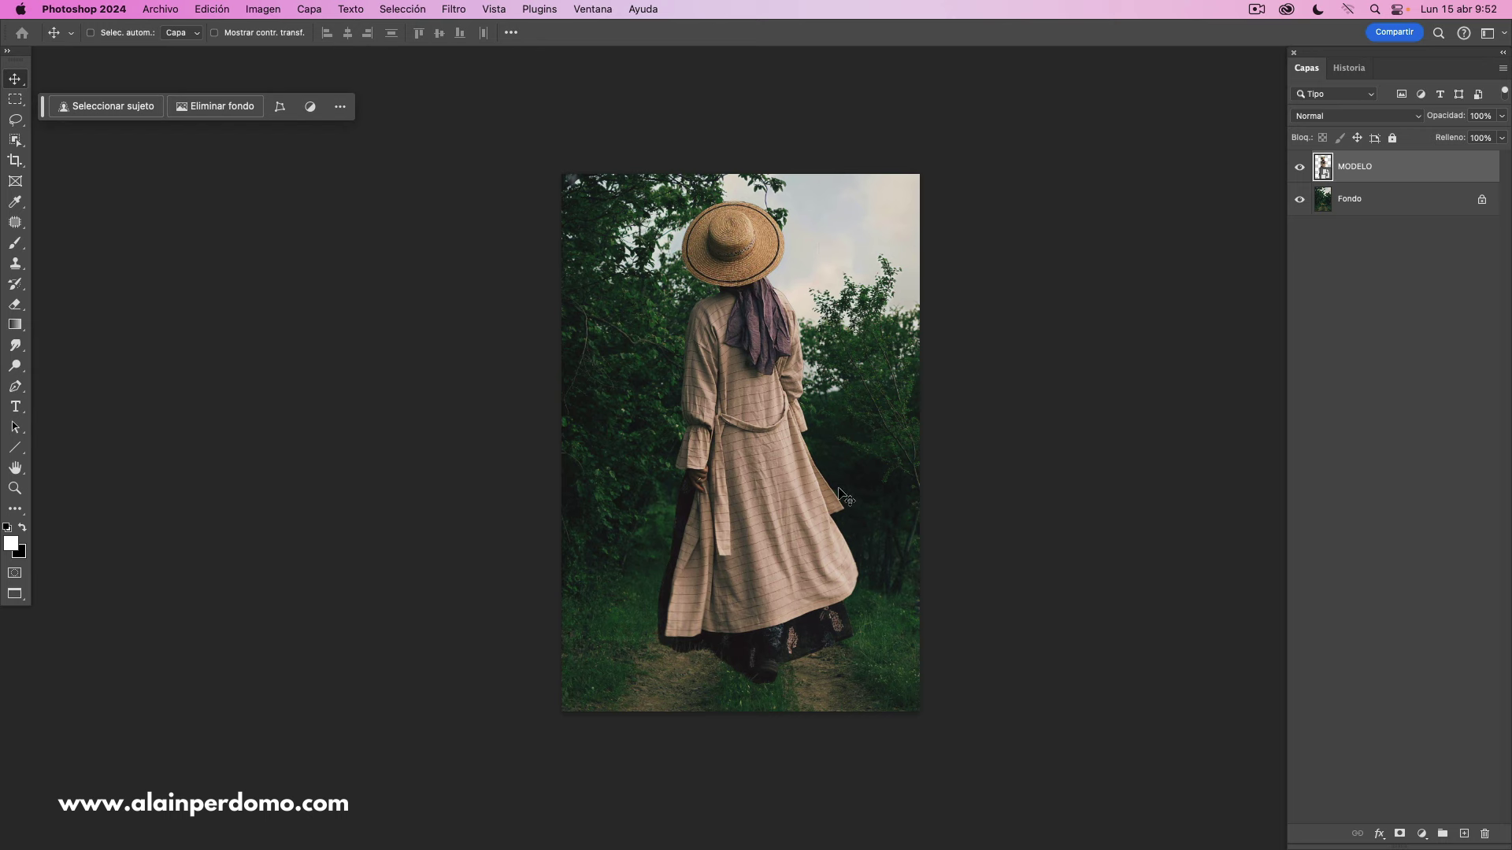
mouse_move(749, 400)
mouse_down()
mouse_move(796, 409)
mouse_move(749, 396)
mouse_move(754, 415)
mouse_up()
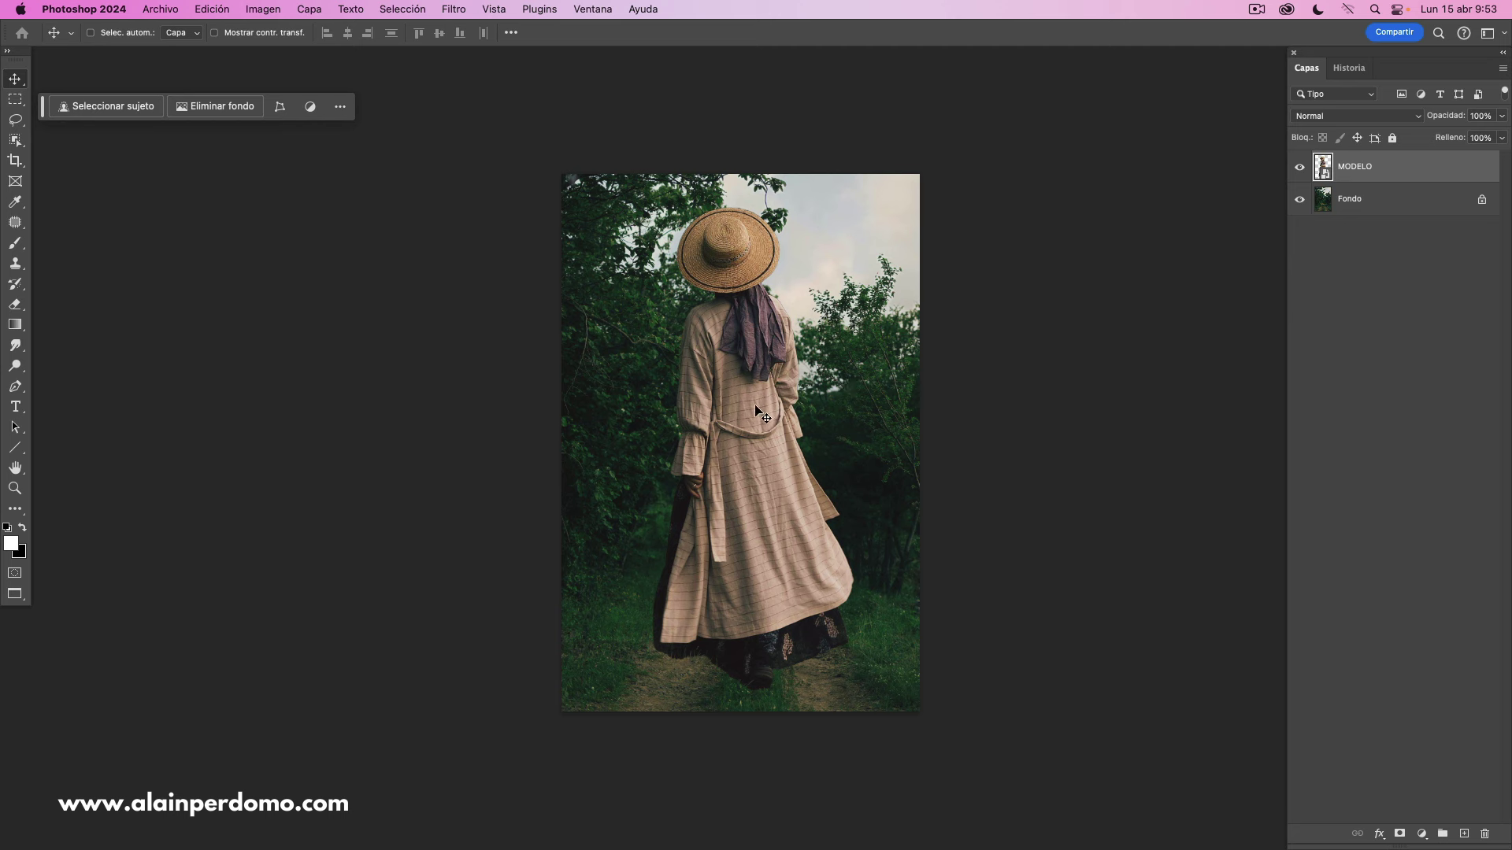
mouse_move(752, 396)
mouse_down()
mouse_move(755, 416)
mouse_move(737, 409)
mouse_up()
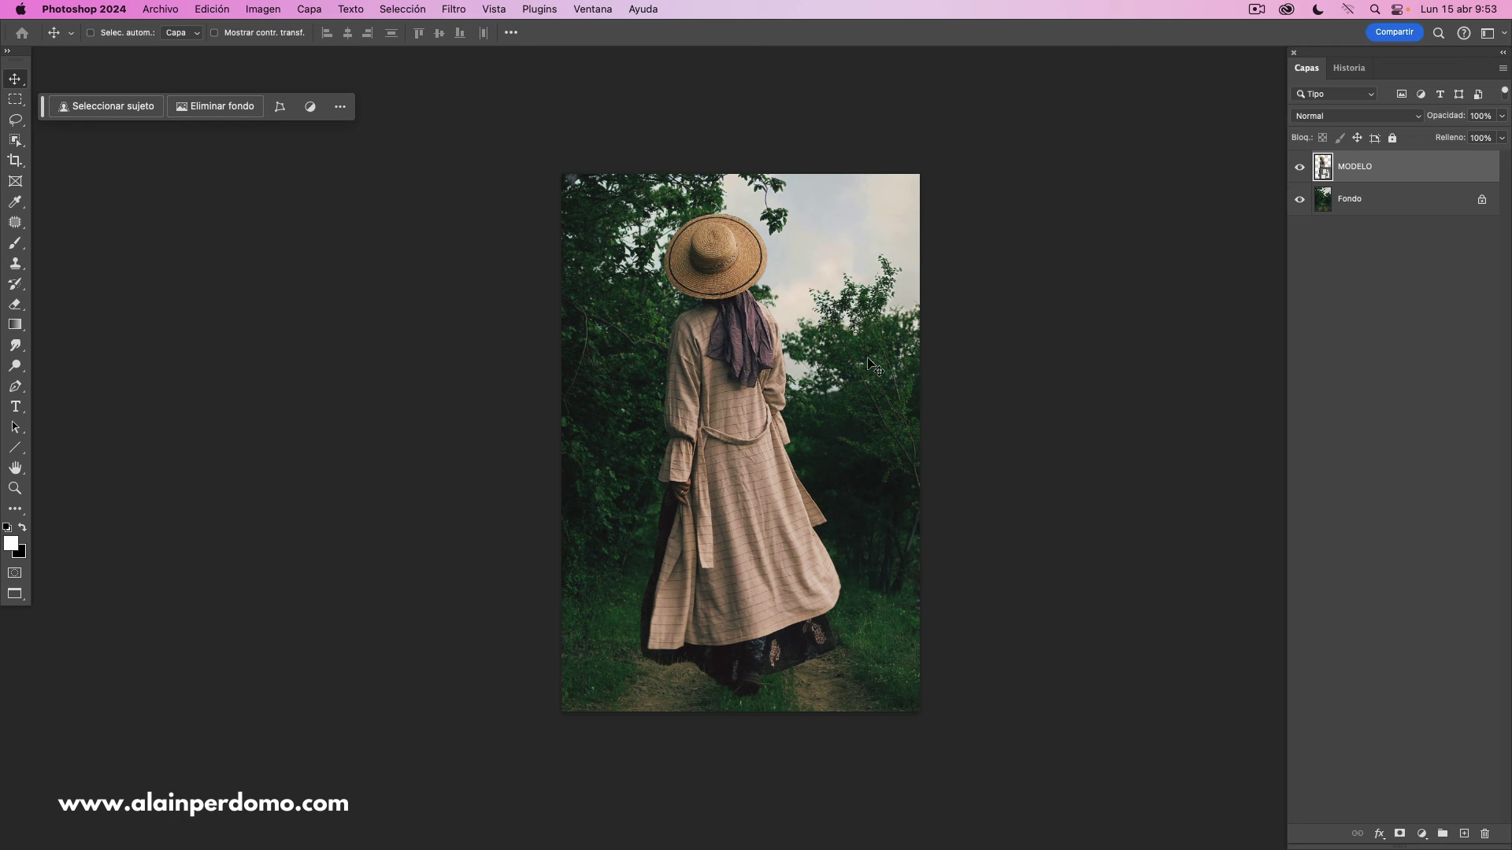
drag(737, 423, 753, 410)
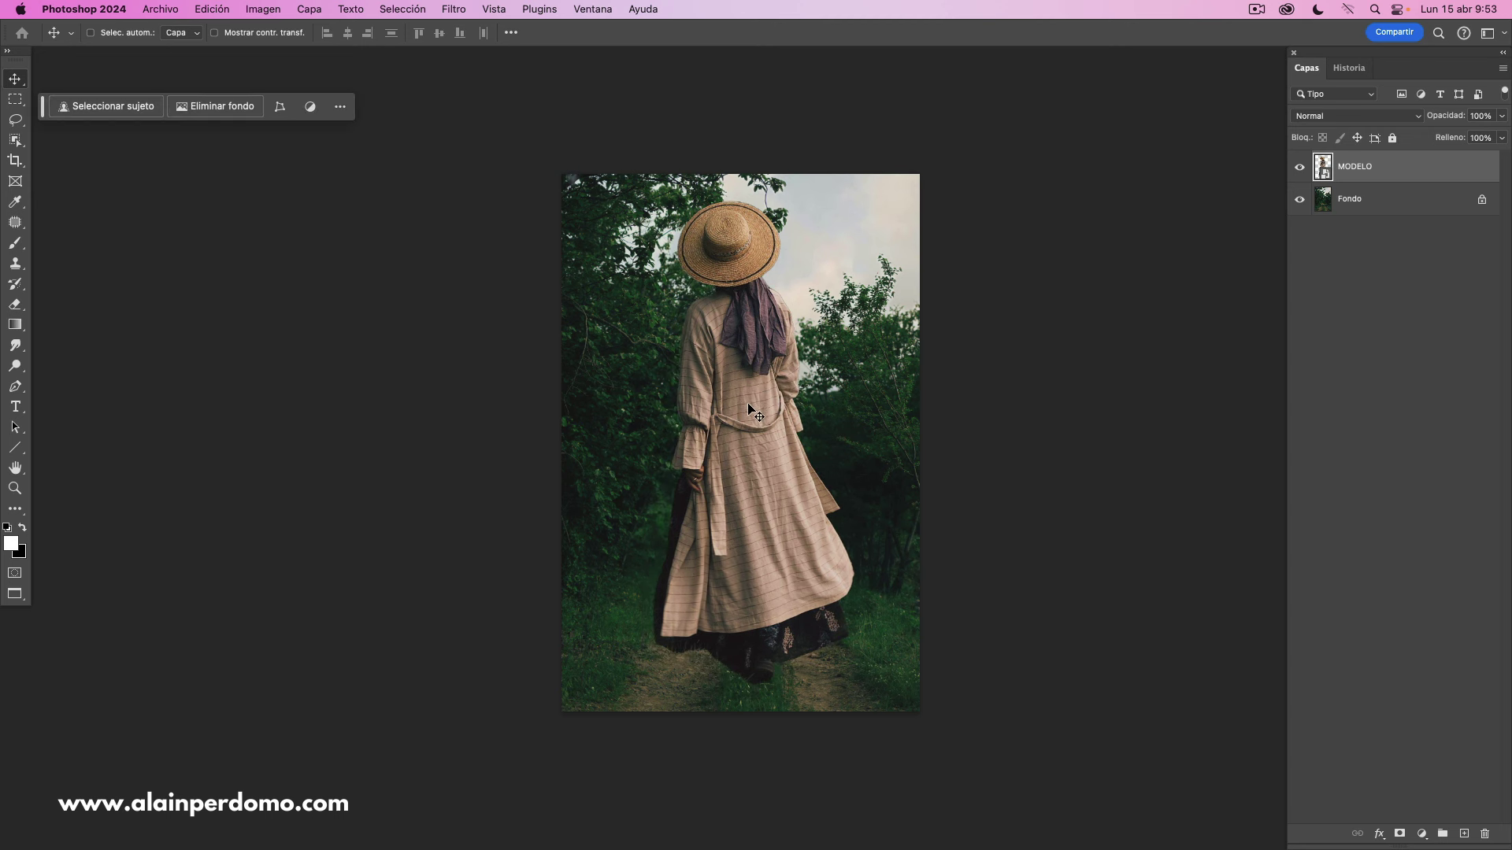
drag(755, 392, 753, 408)
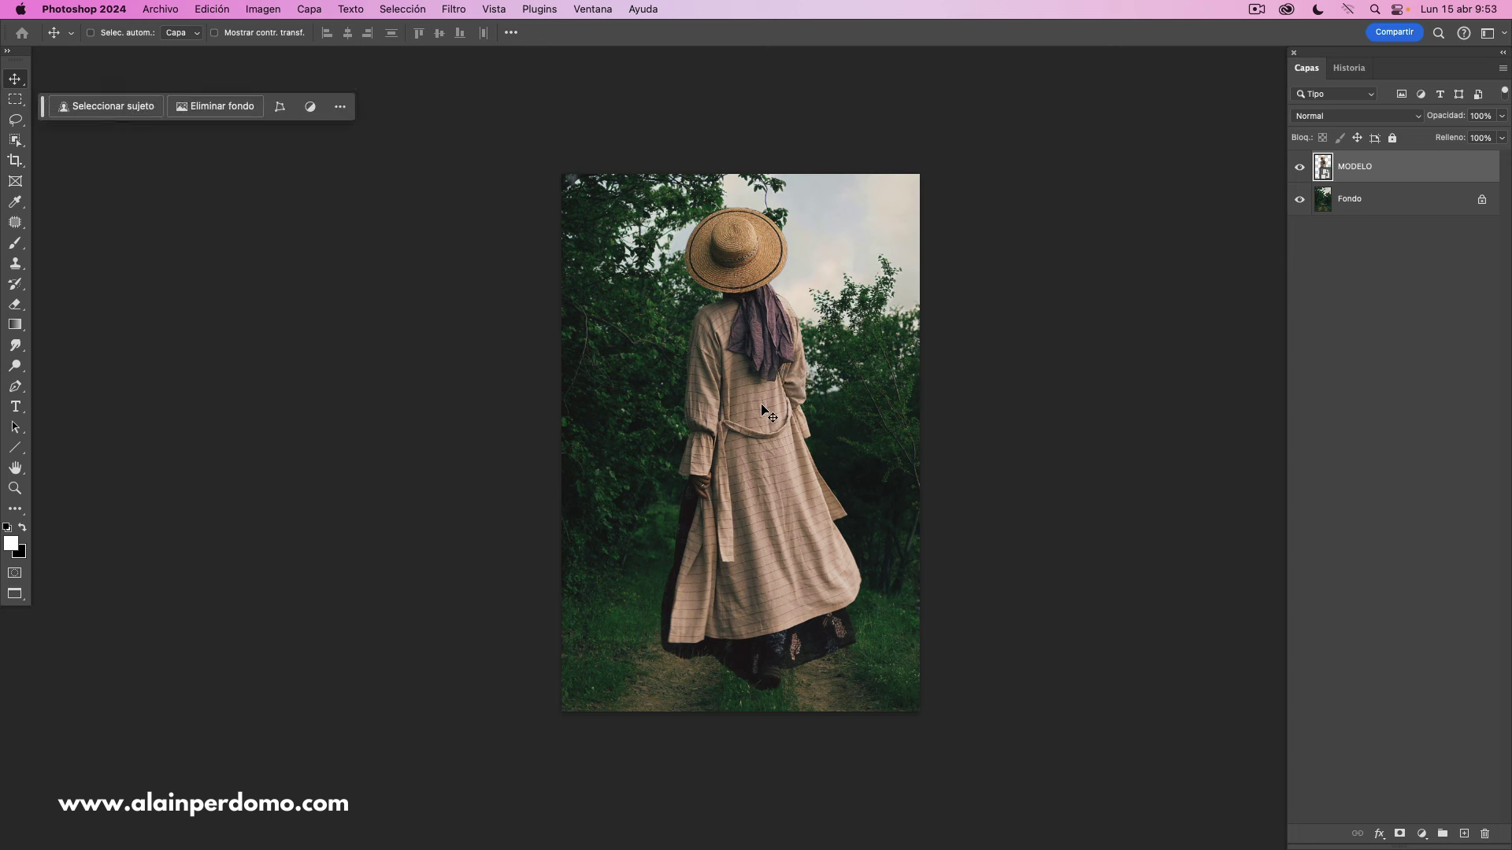
drag(761, 407, 807, 443)
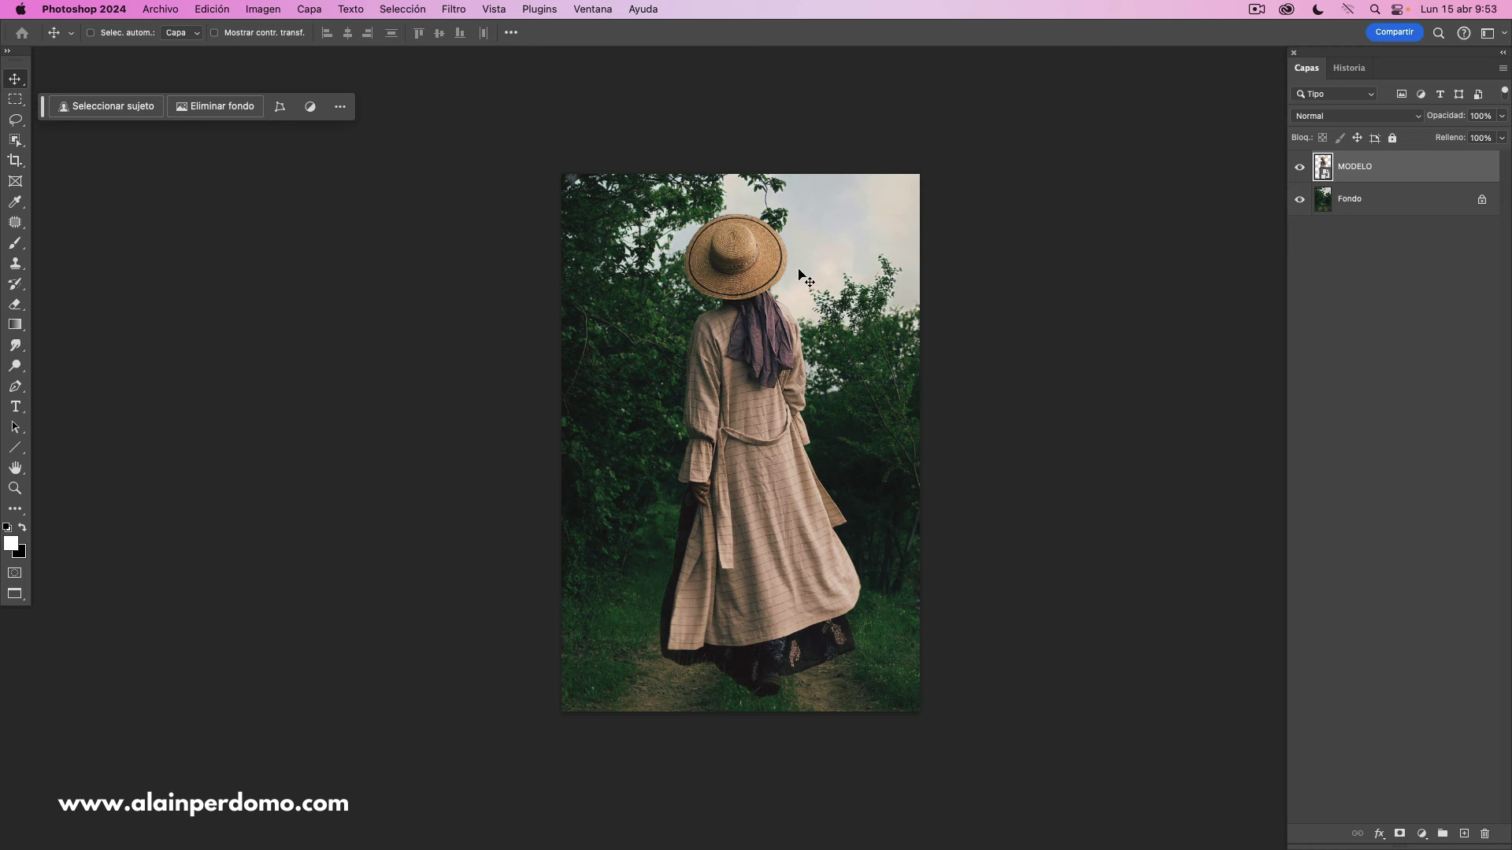
Scale MODELO down and place the woman walking on the dirt path, lower right
key(super+t)
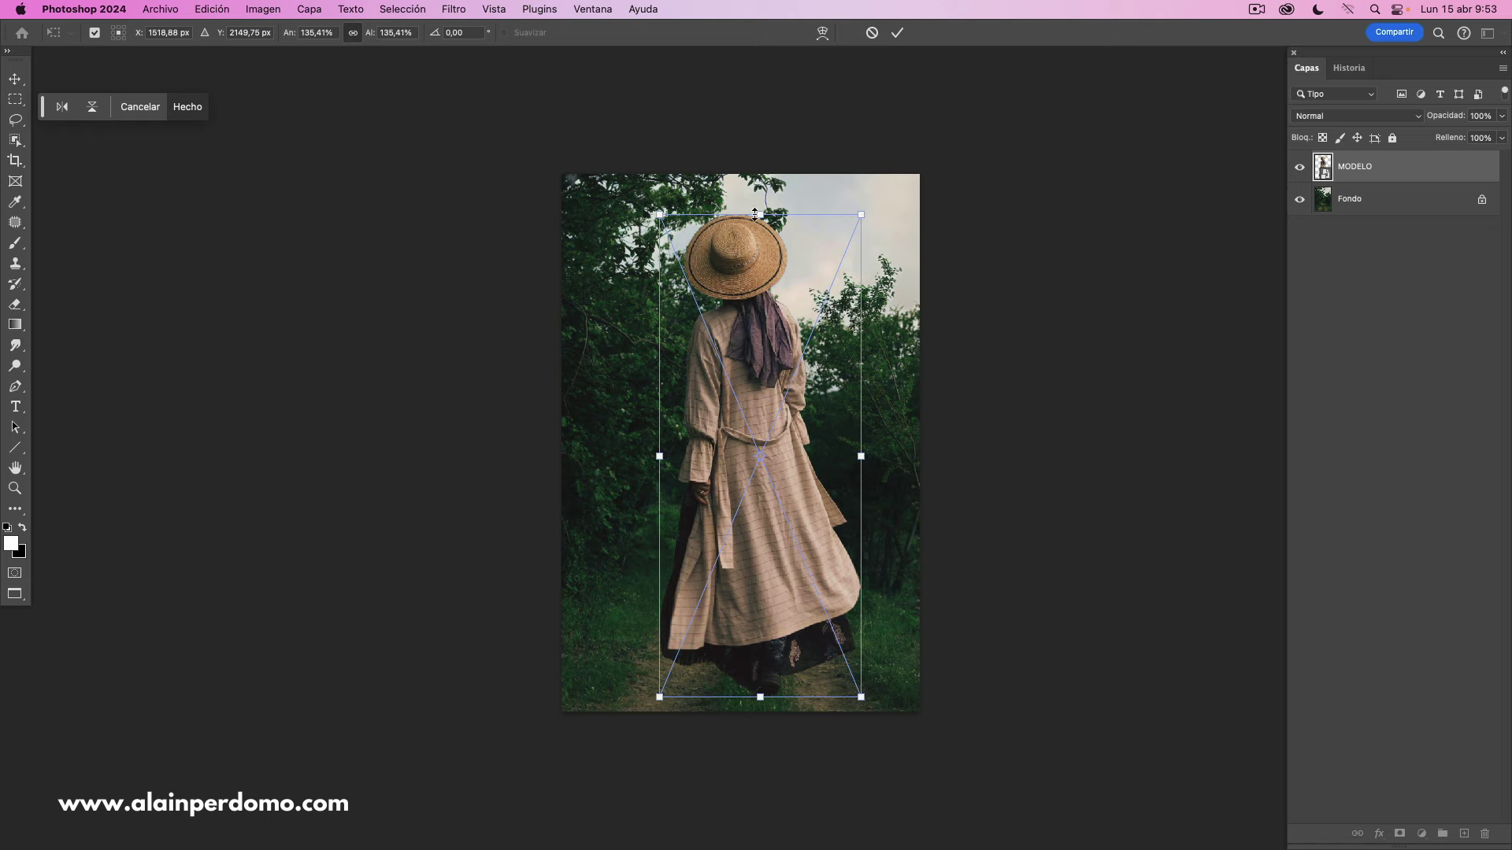
drag(762, 214, 756, 316)
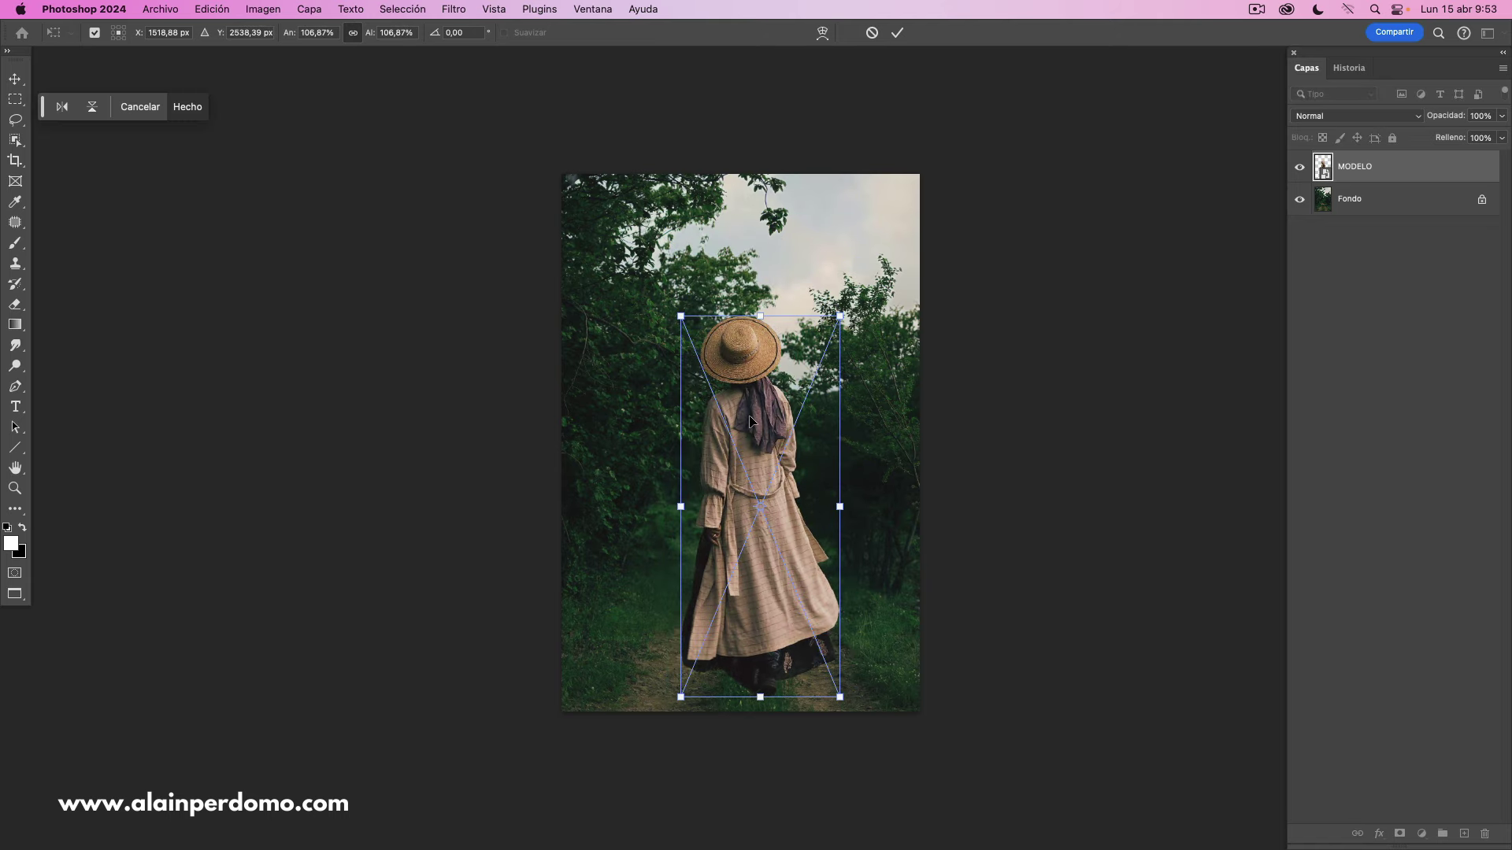
mouse_move(762, 438)
mouse_down()
mouse_move(825, 517)
mouse_move(817, 508)
mouse_up()
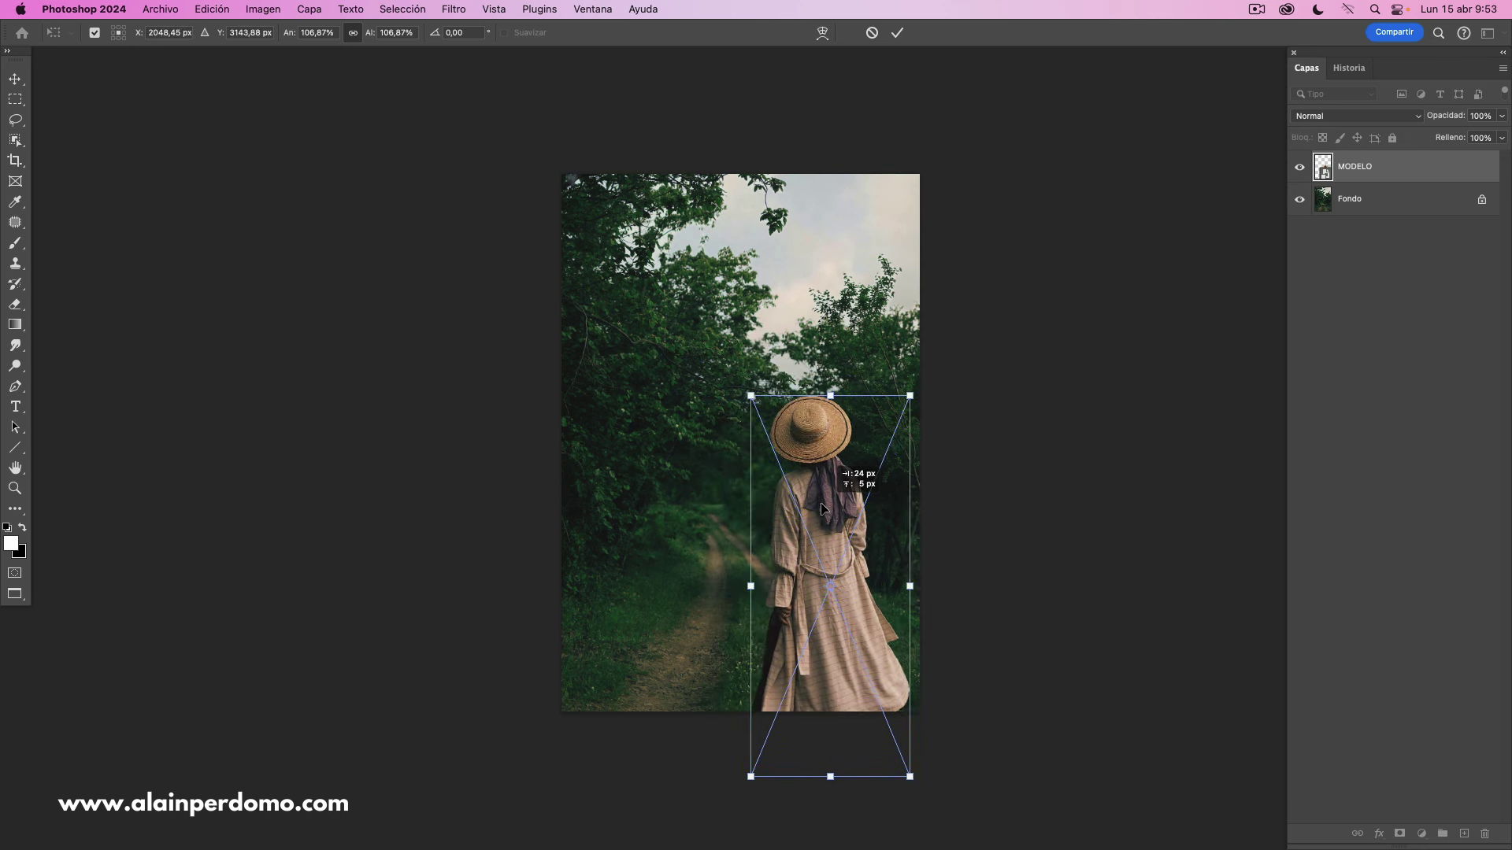
key(Return)
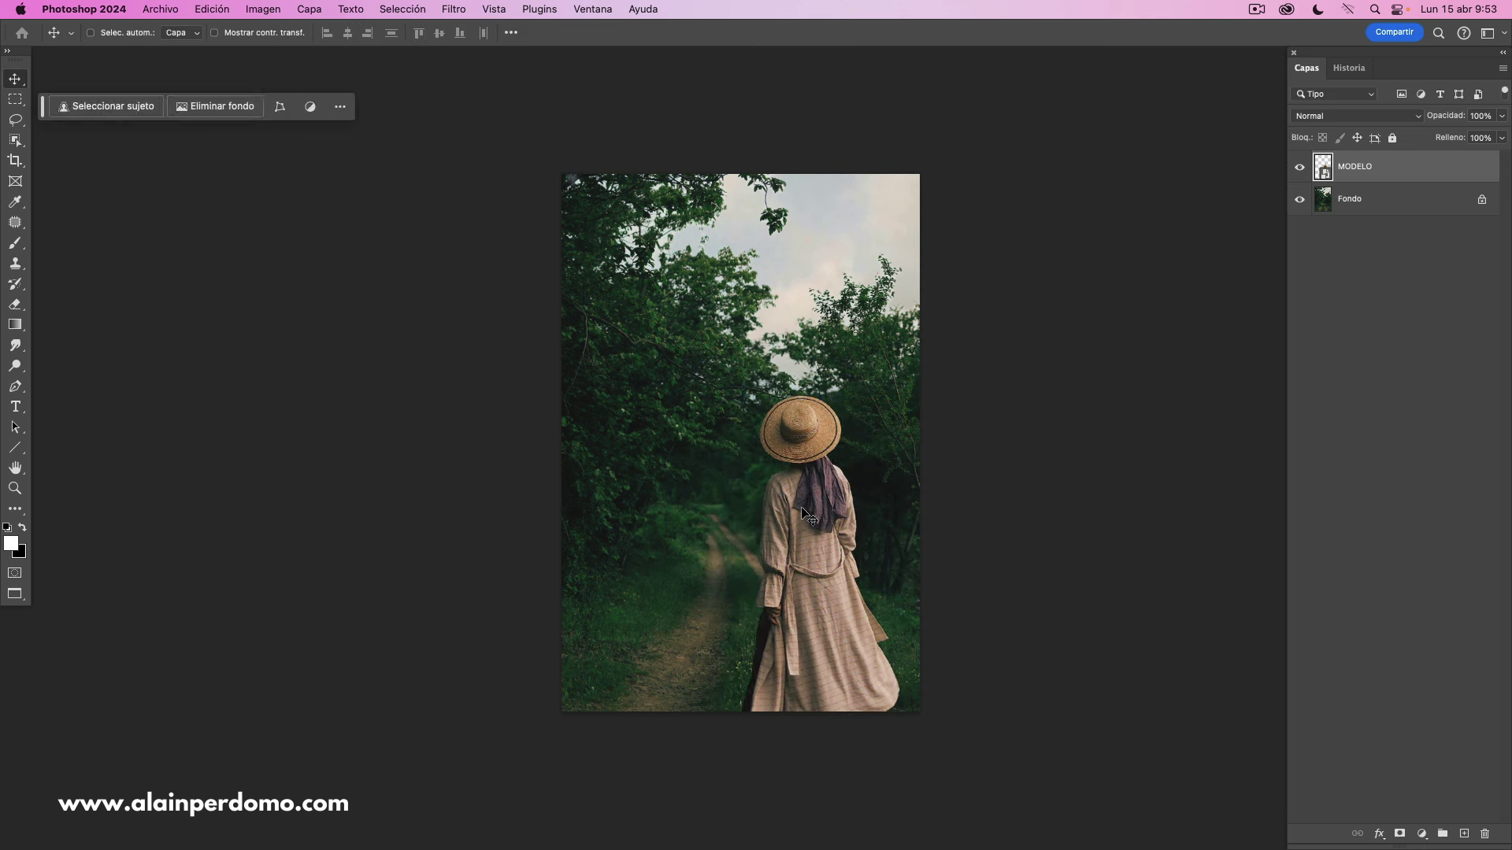
drag(804, 501, 788, 504)
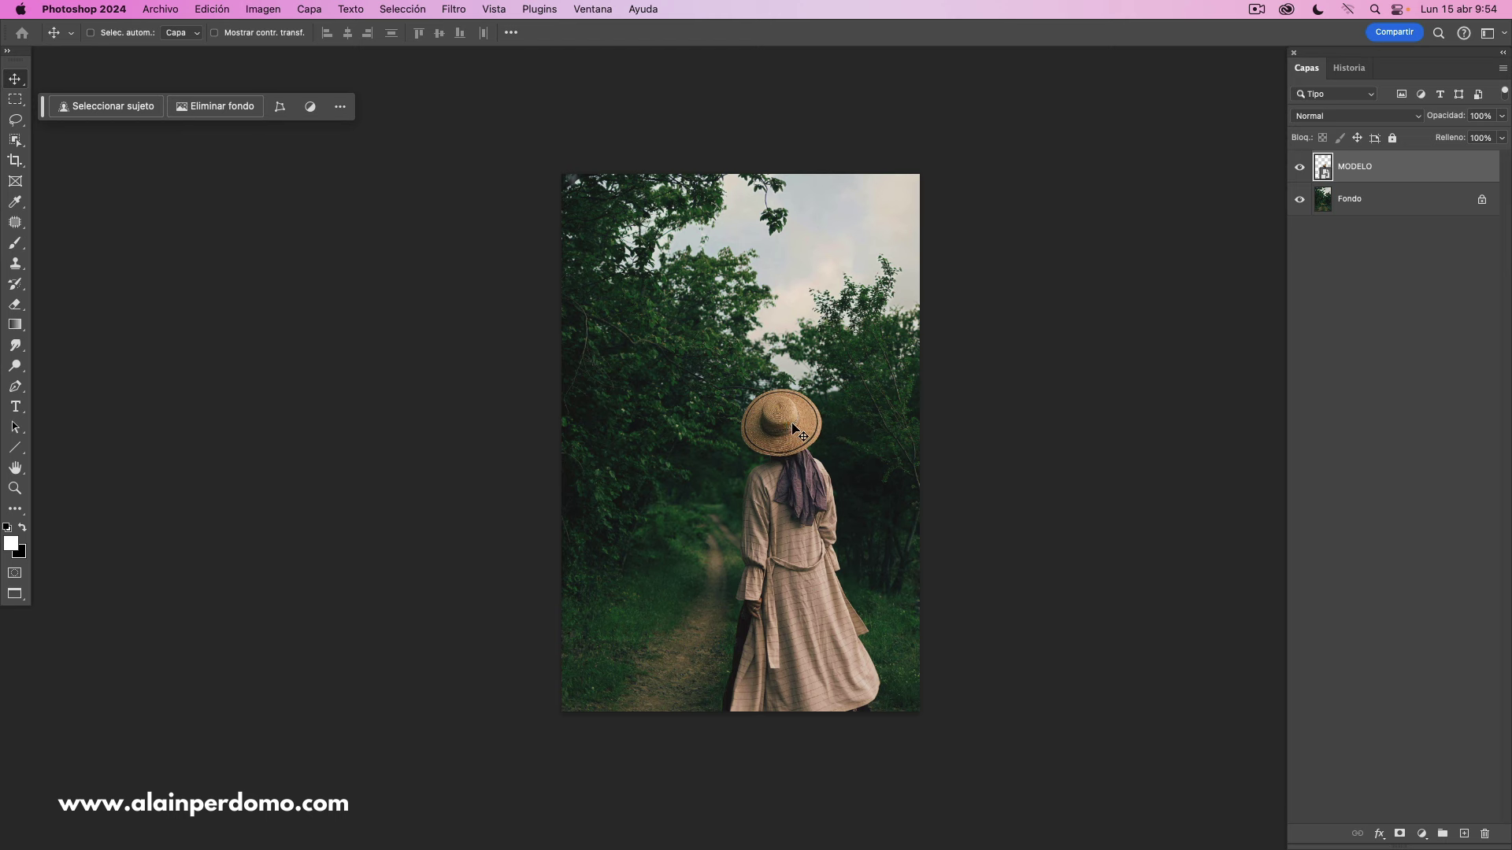
Duplicate Fondo, load MODELO's outline as a selection, and stack Fondo copia above MODELO
click(1358, 209)
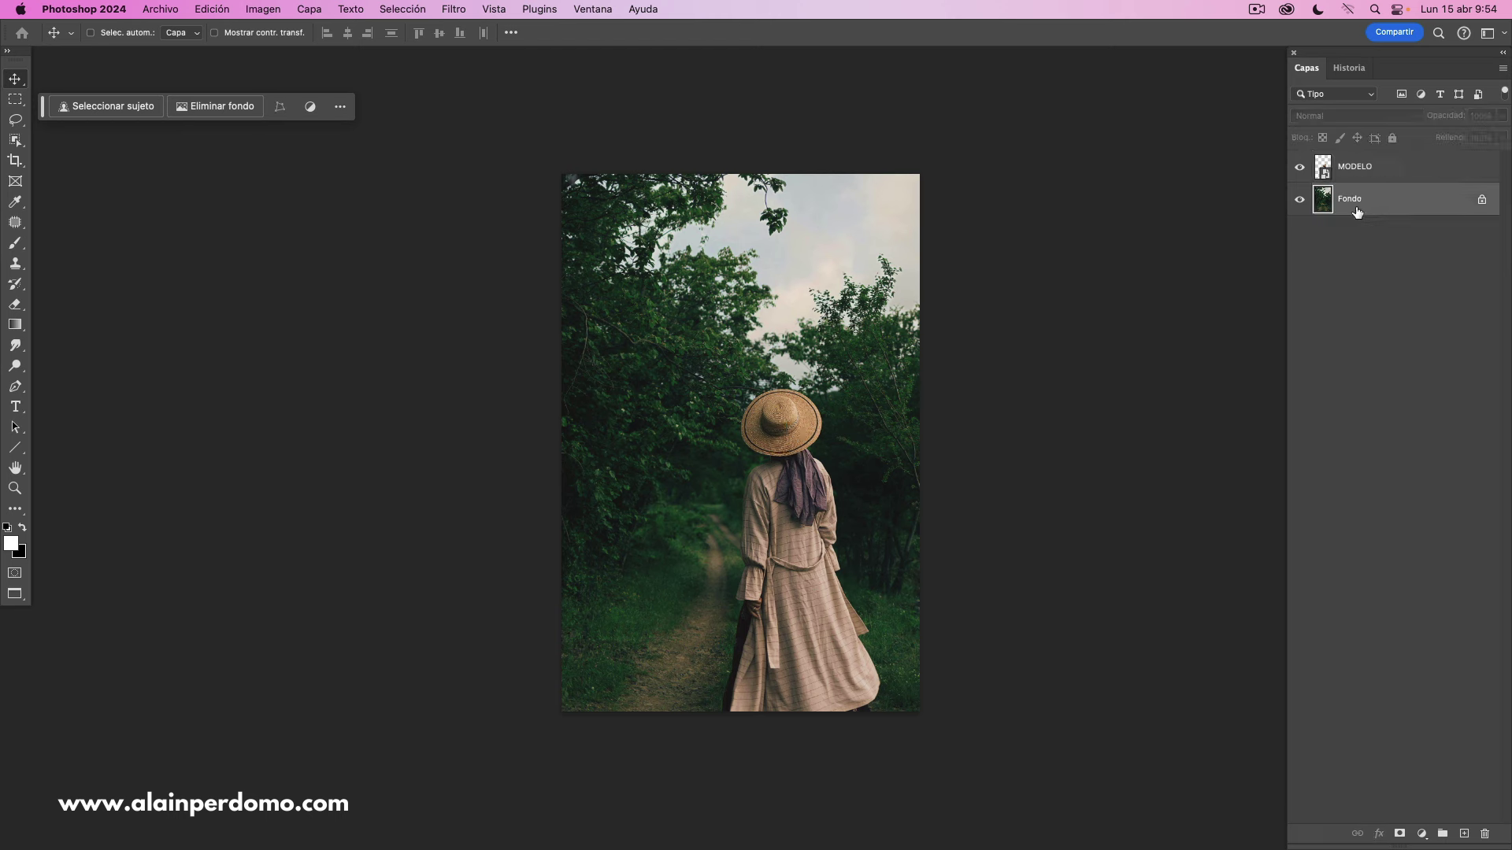
key(super+j)
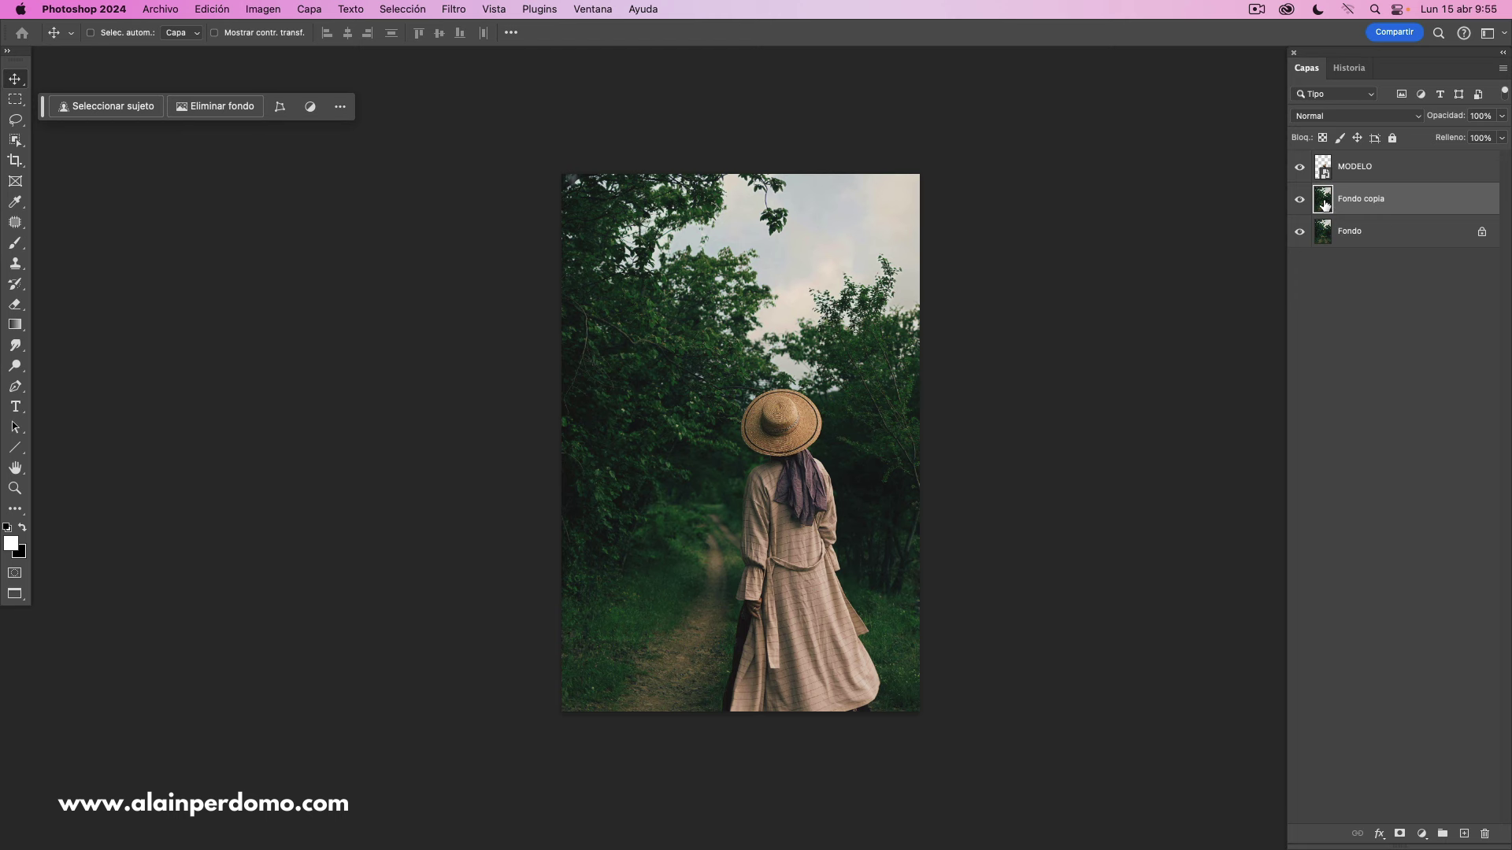
drag(1324, 205, 1324, 168)
ctrl+click(1323, 168)
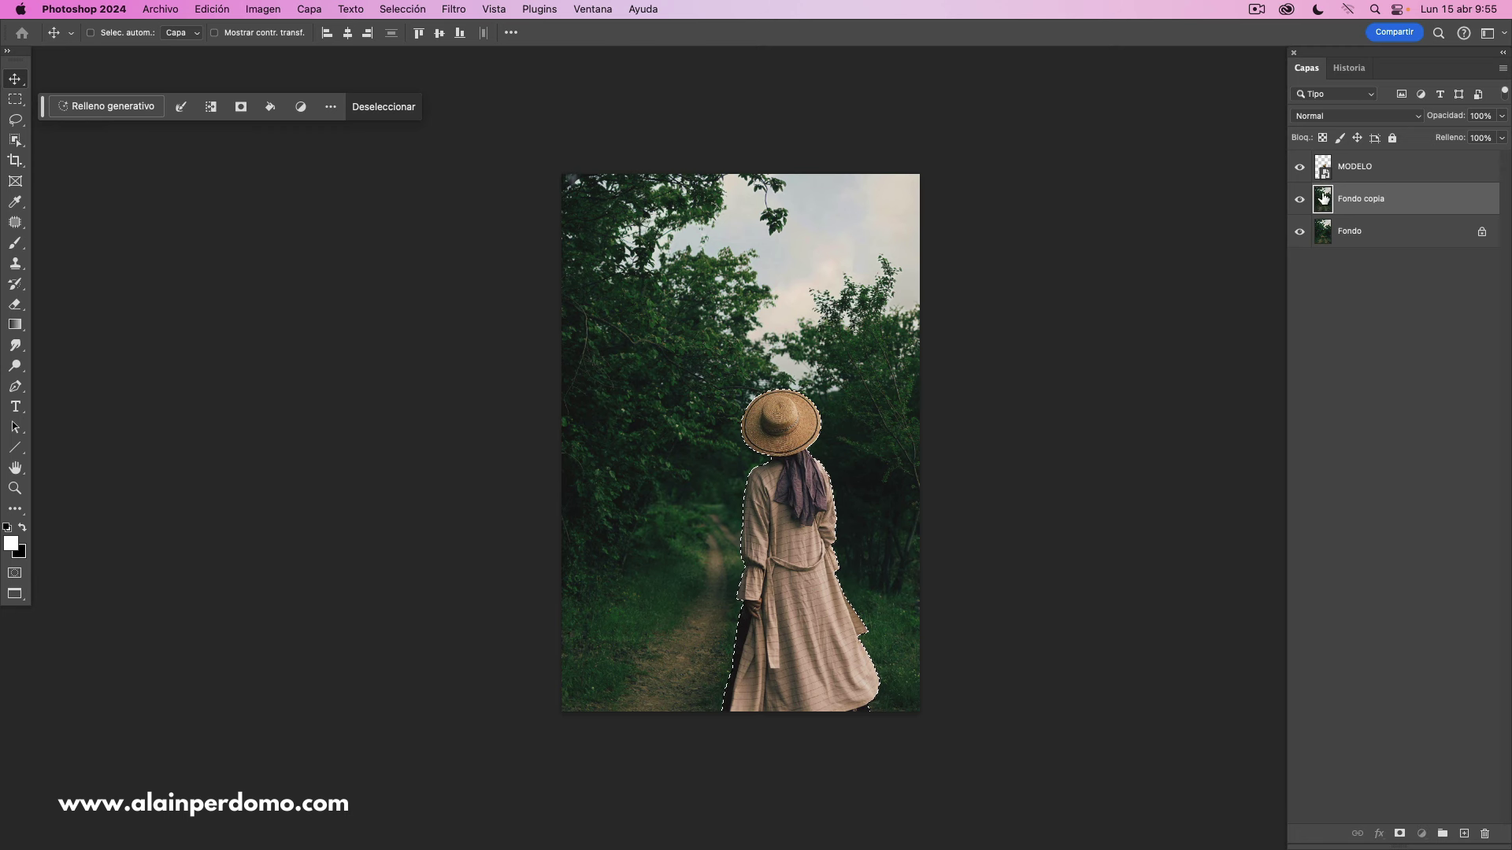
drag(1324, 198, 1323, 160)
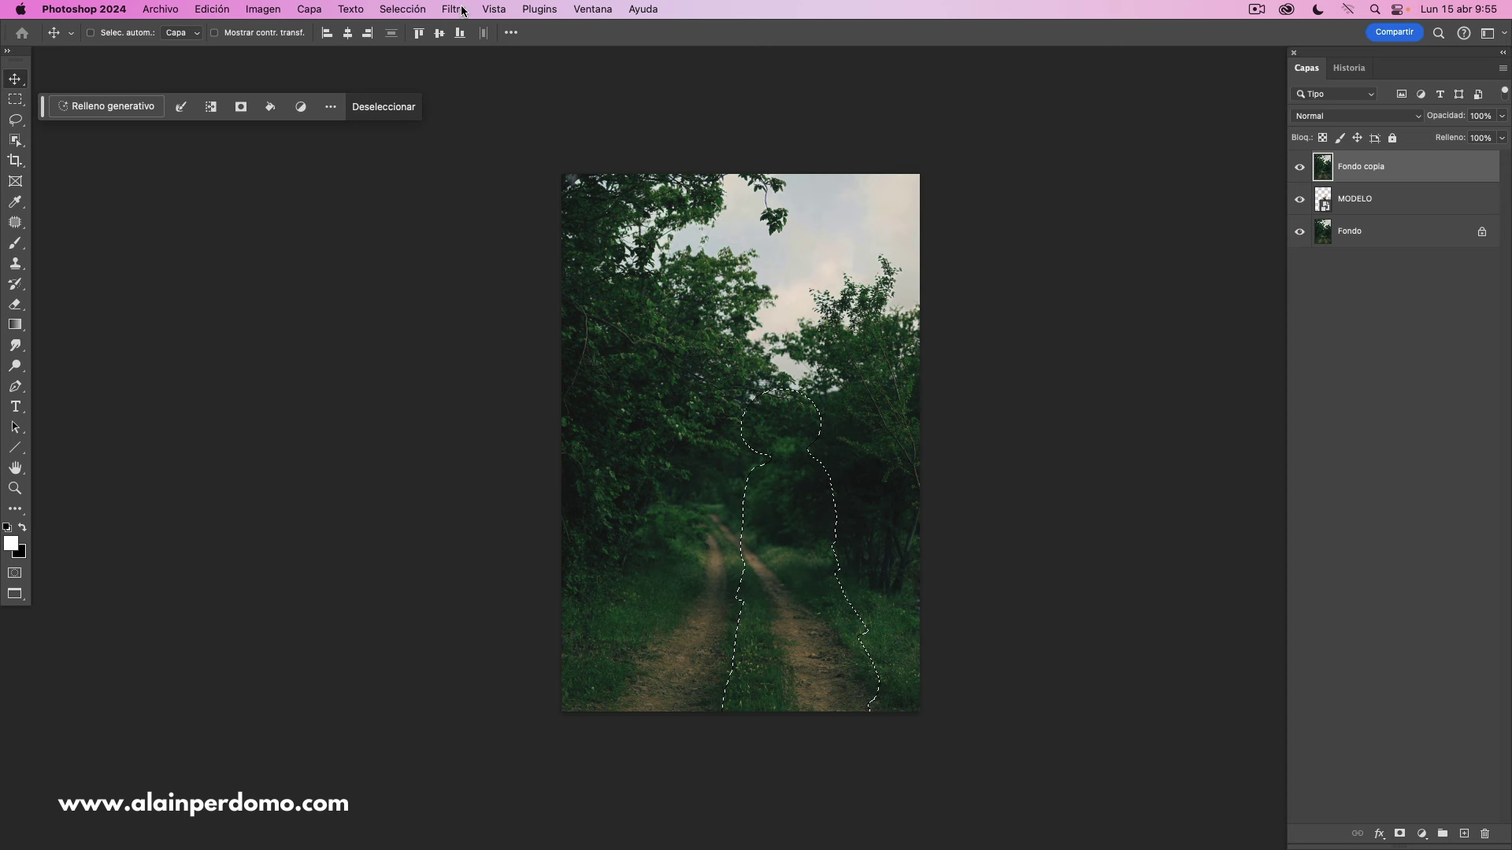
Convert Fondo copia to a smart object and apply a 200,1-pixel Gaussian blur smart filter
right_click(1407, 171)
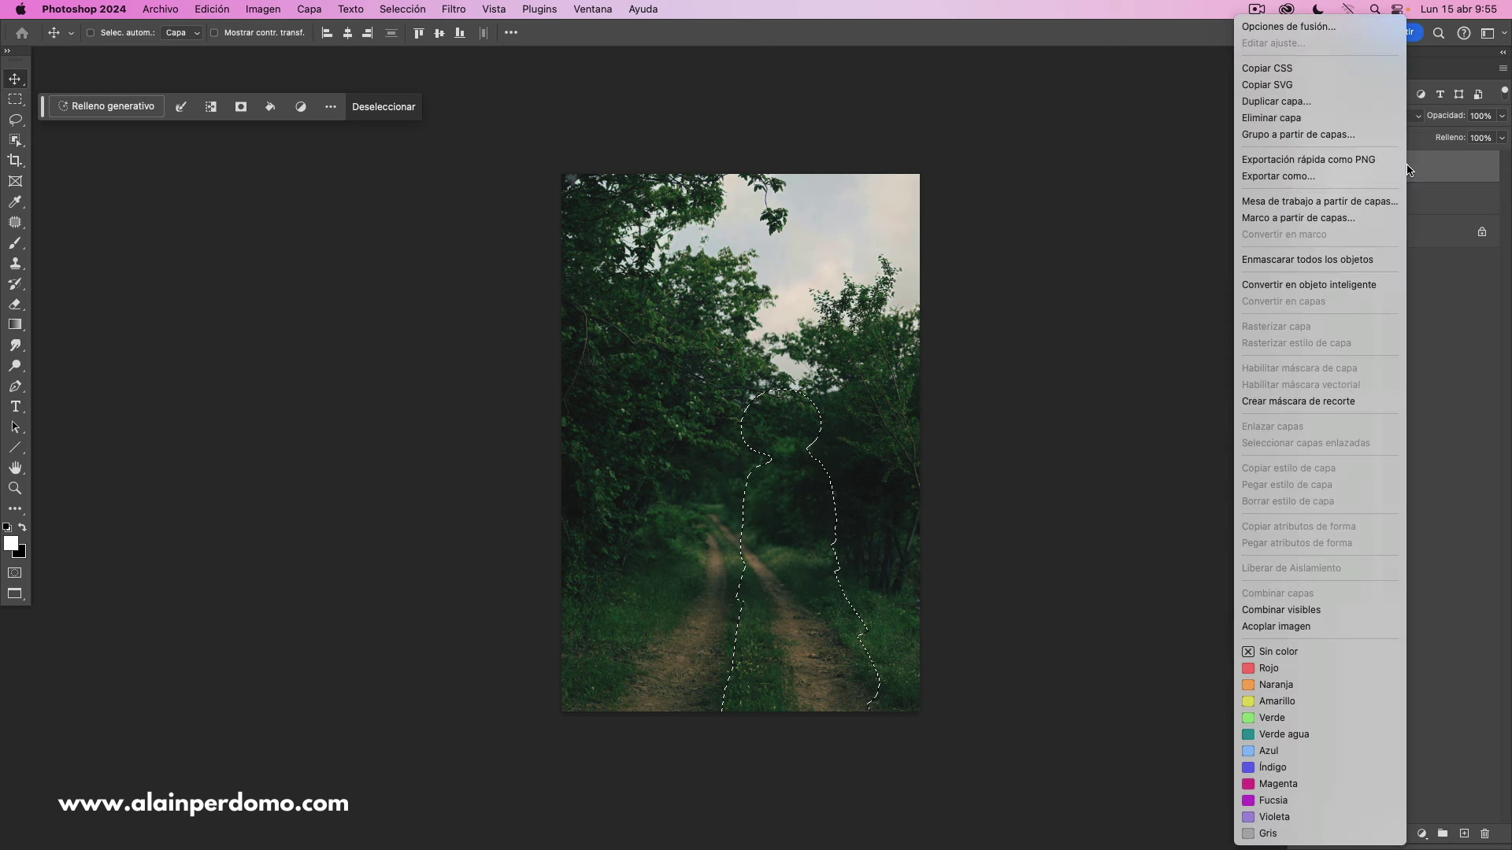
click(1319, 285)
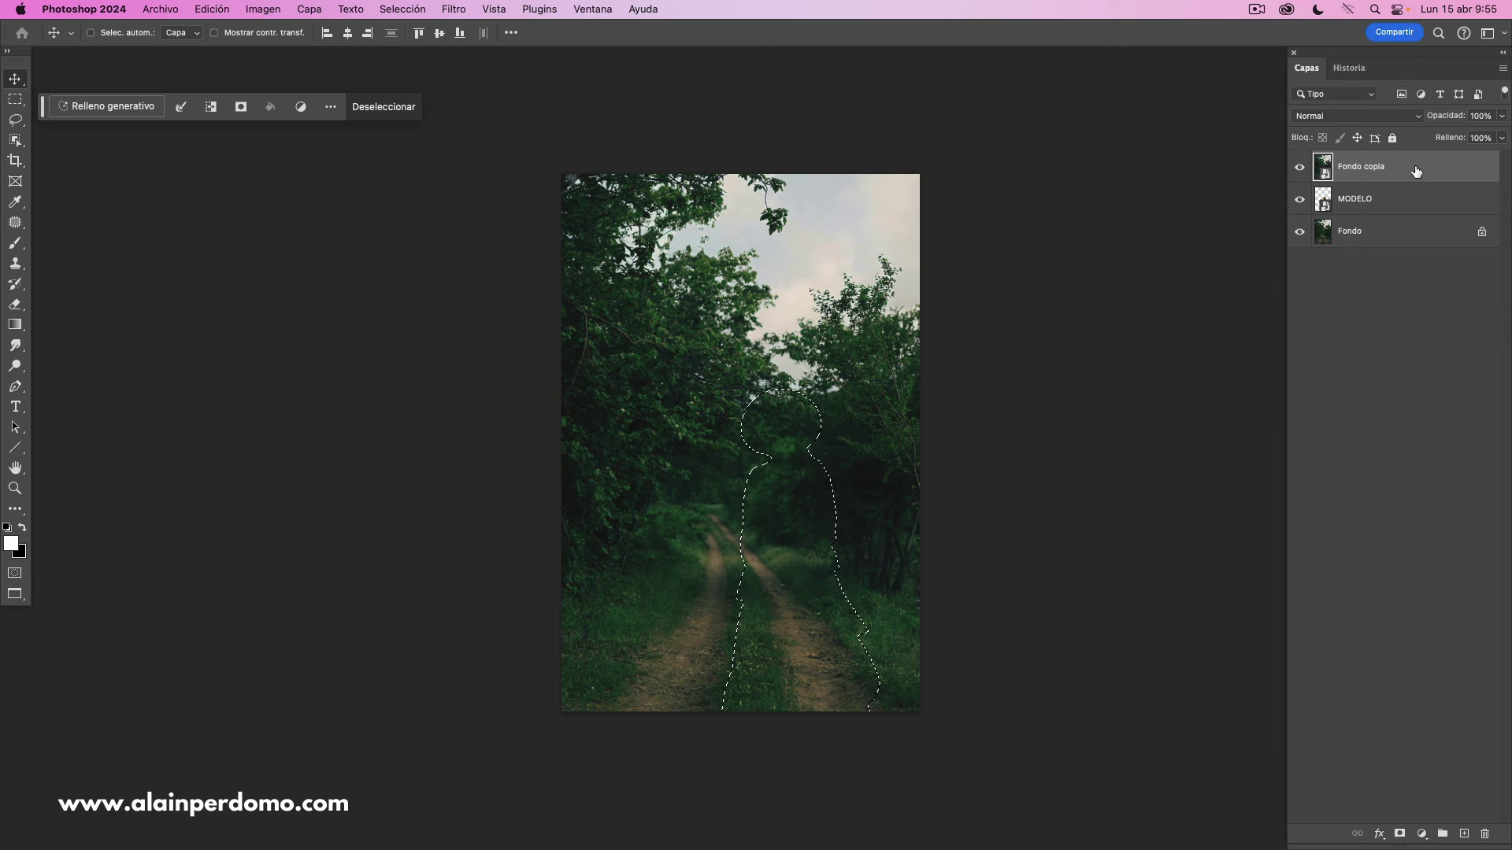
click(457, 9)
mouse_move(475, 184)
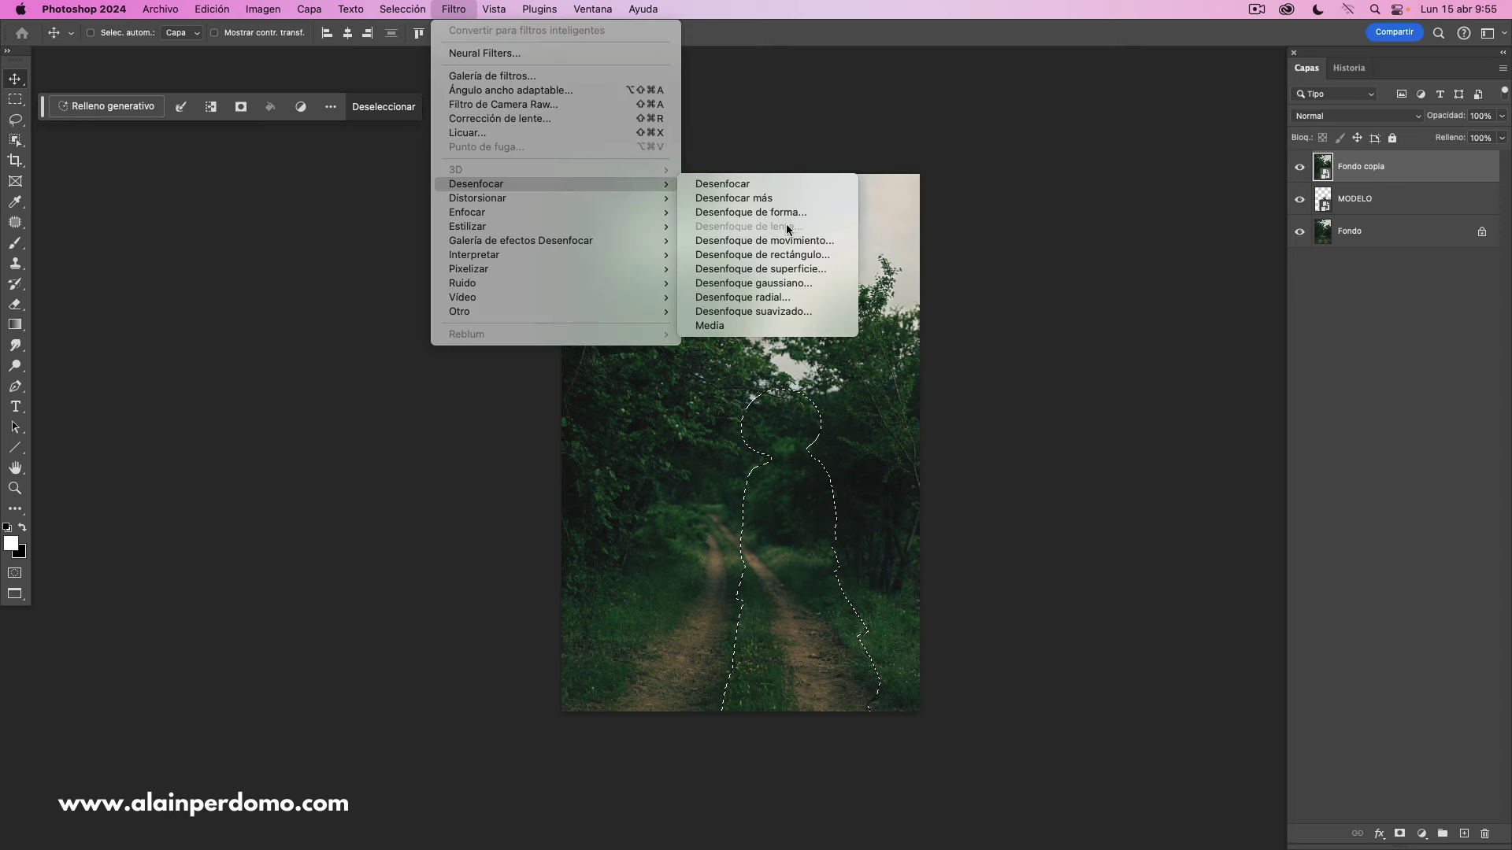
click(777, 284)
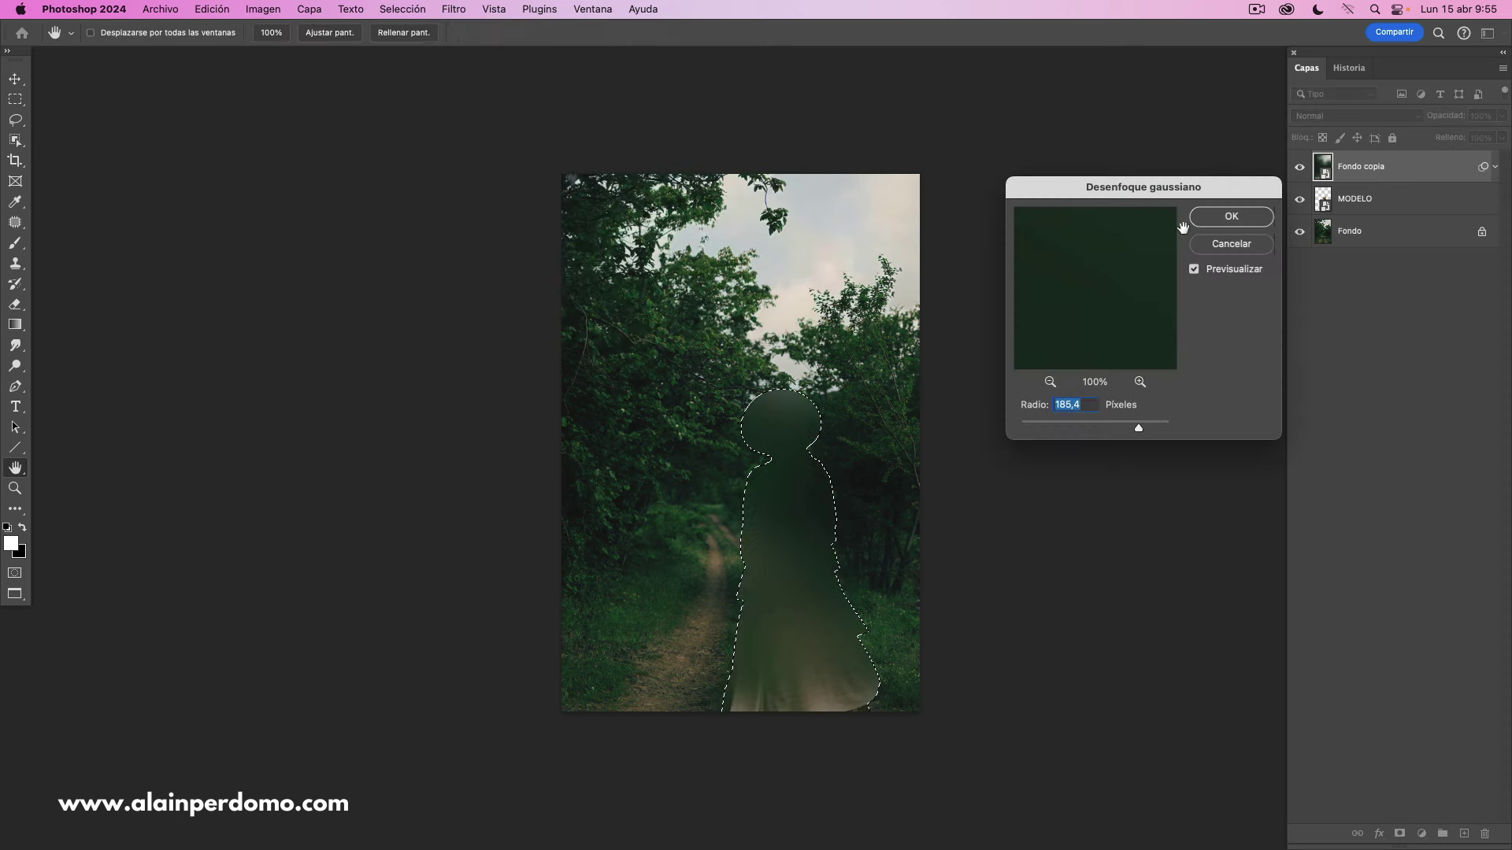
drag(1141, 433, 1059, 432)
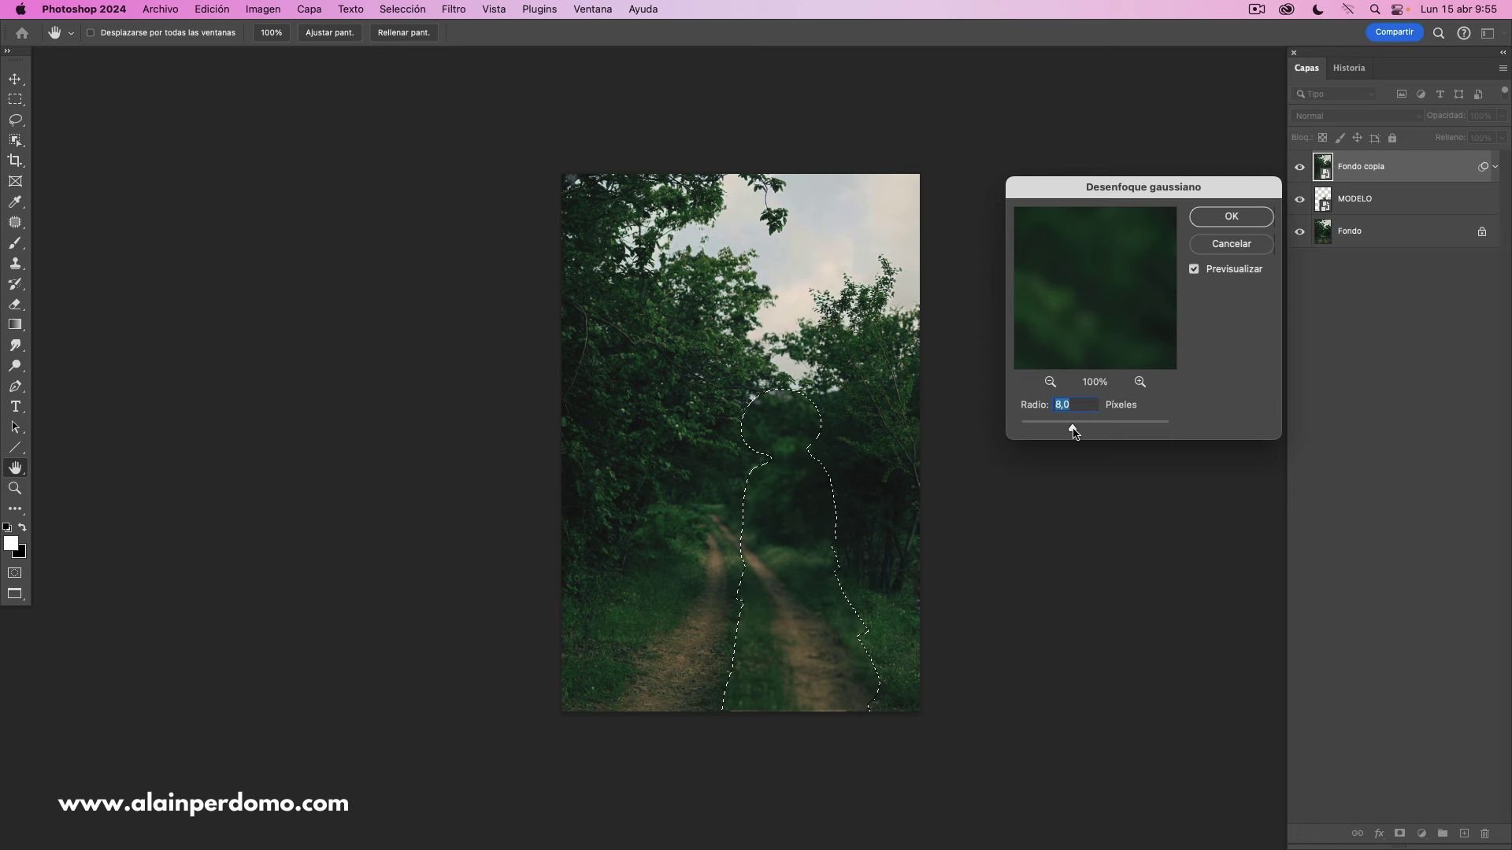
drag(1072, 428, 1134, 435)
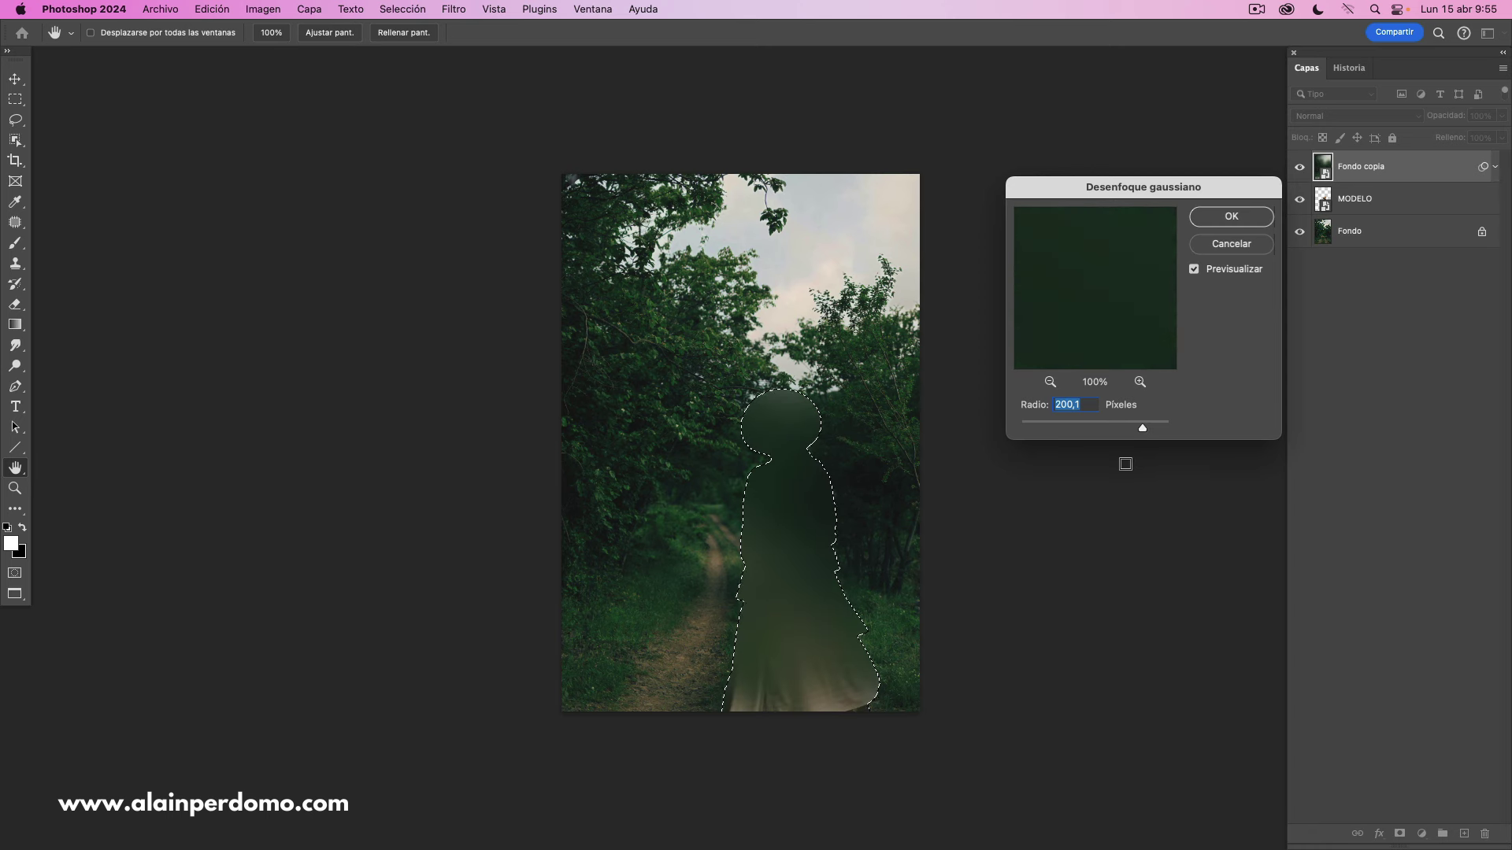
click(1247, 216)
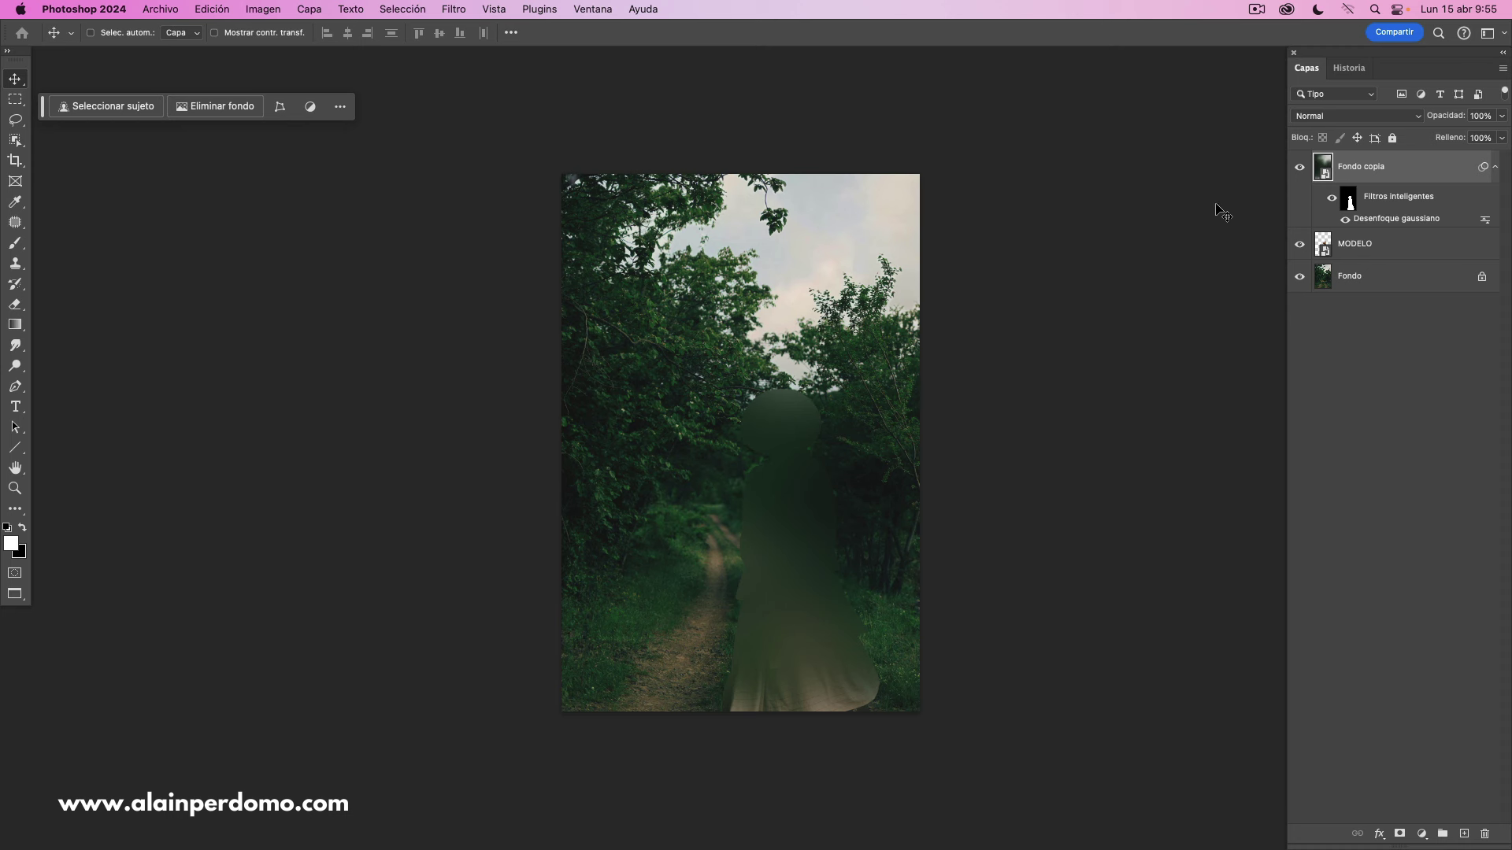
click(1353, 119)
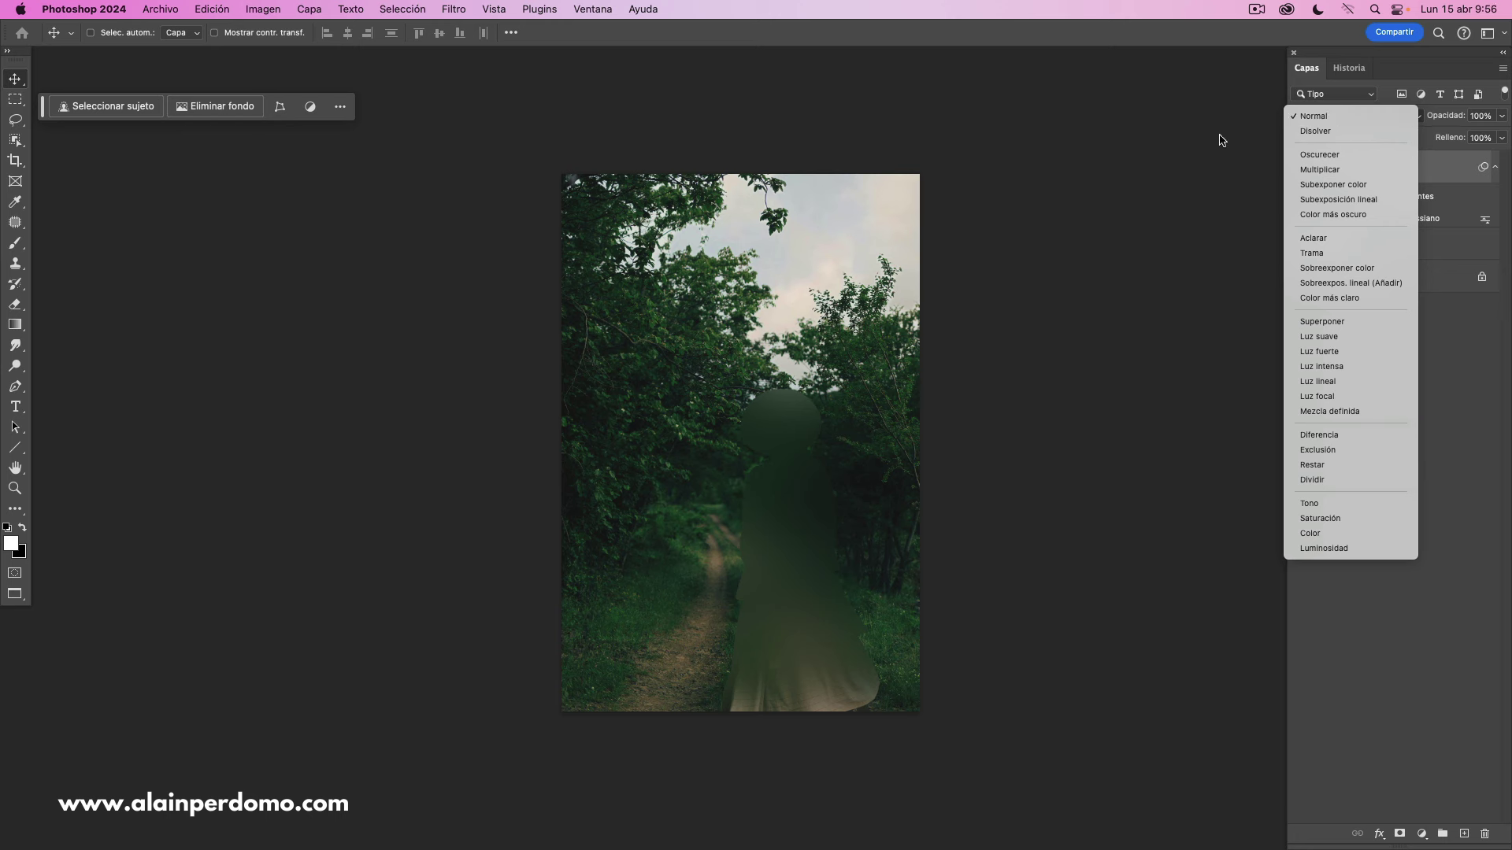
Choose Color as Fondo copia's blending mode
click(1312, 533)
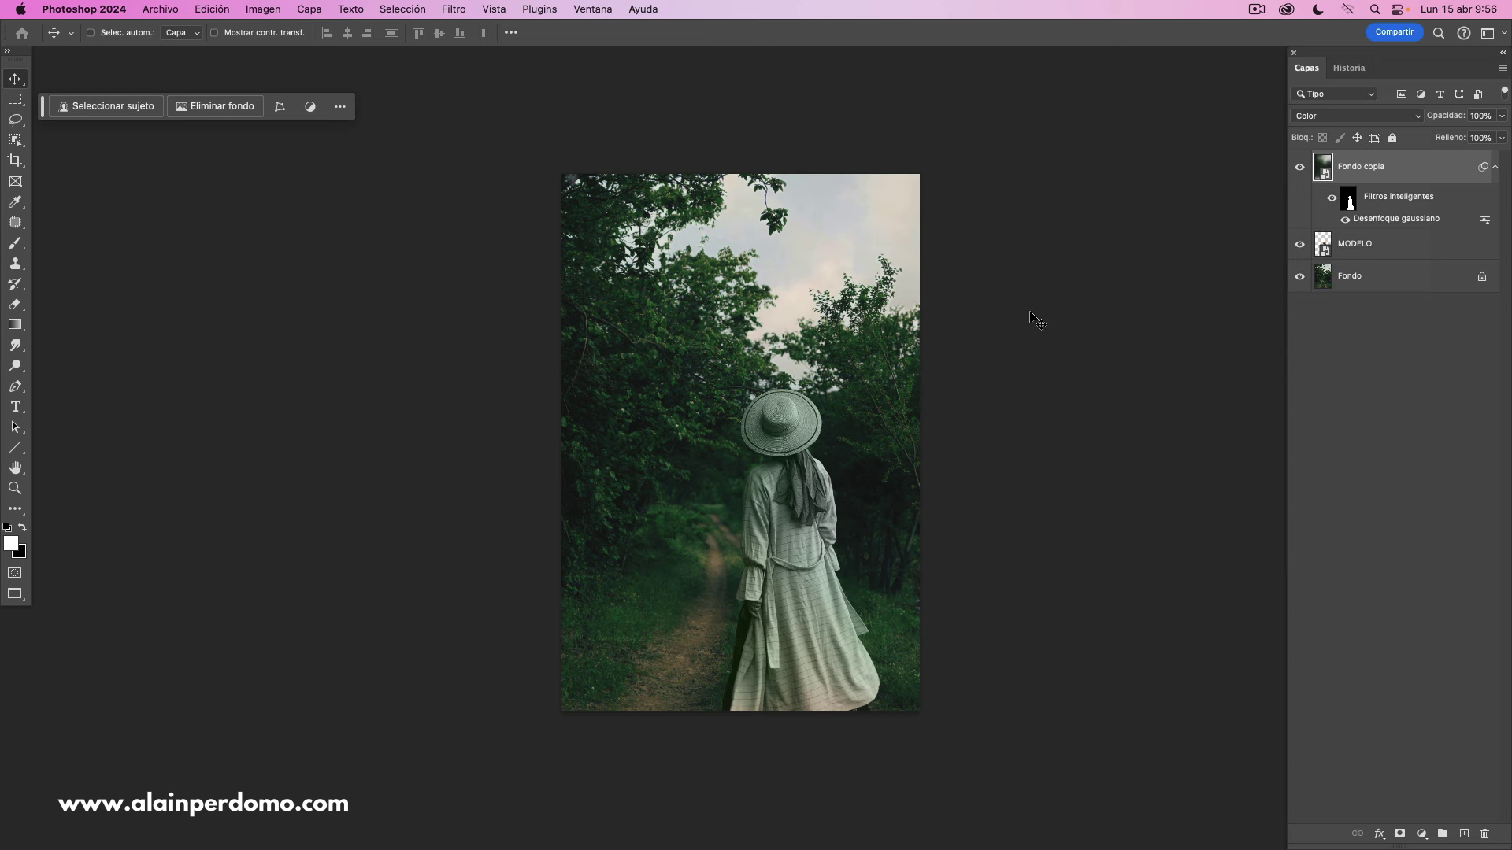
Reopen Fondo copia's Desenfoque gaussiano filter and set its radius to about 191 pixels
double_click(1436, 172)
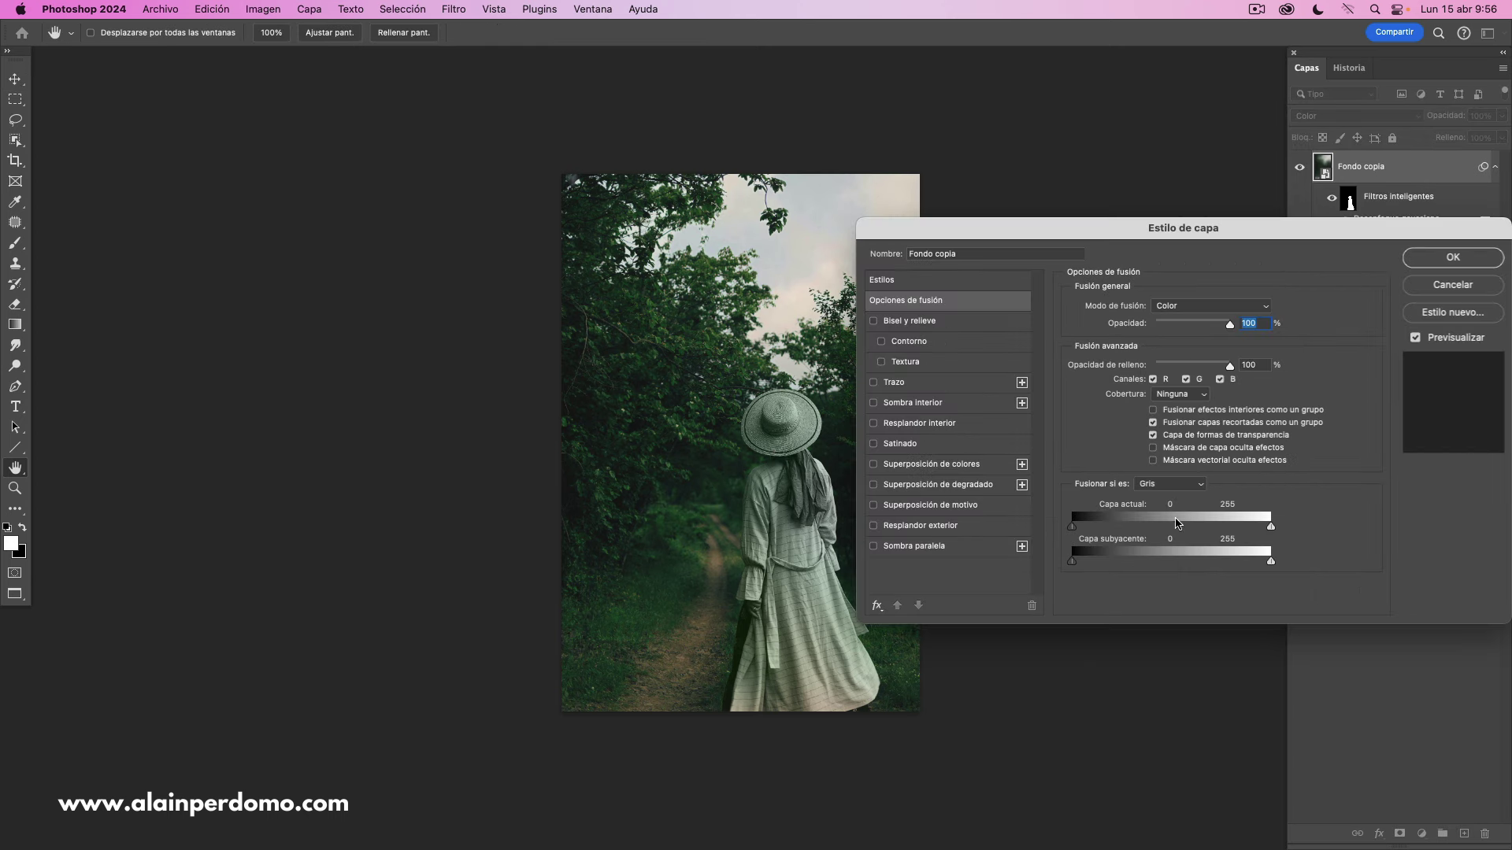
click(1445, 266)
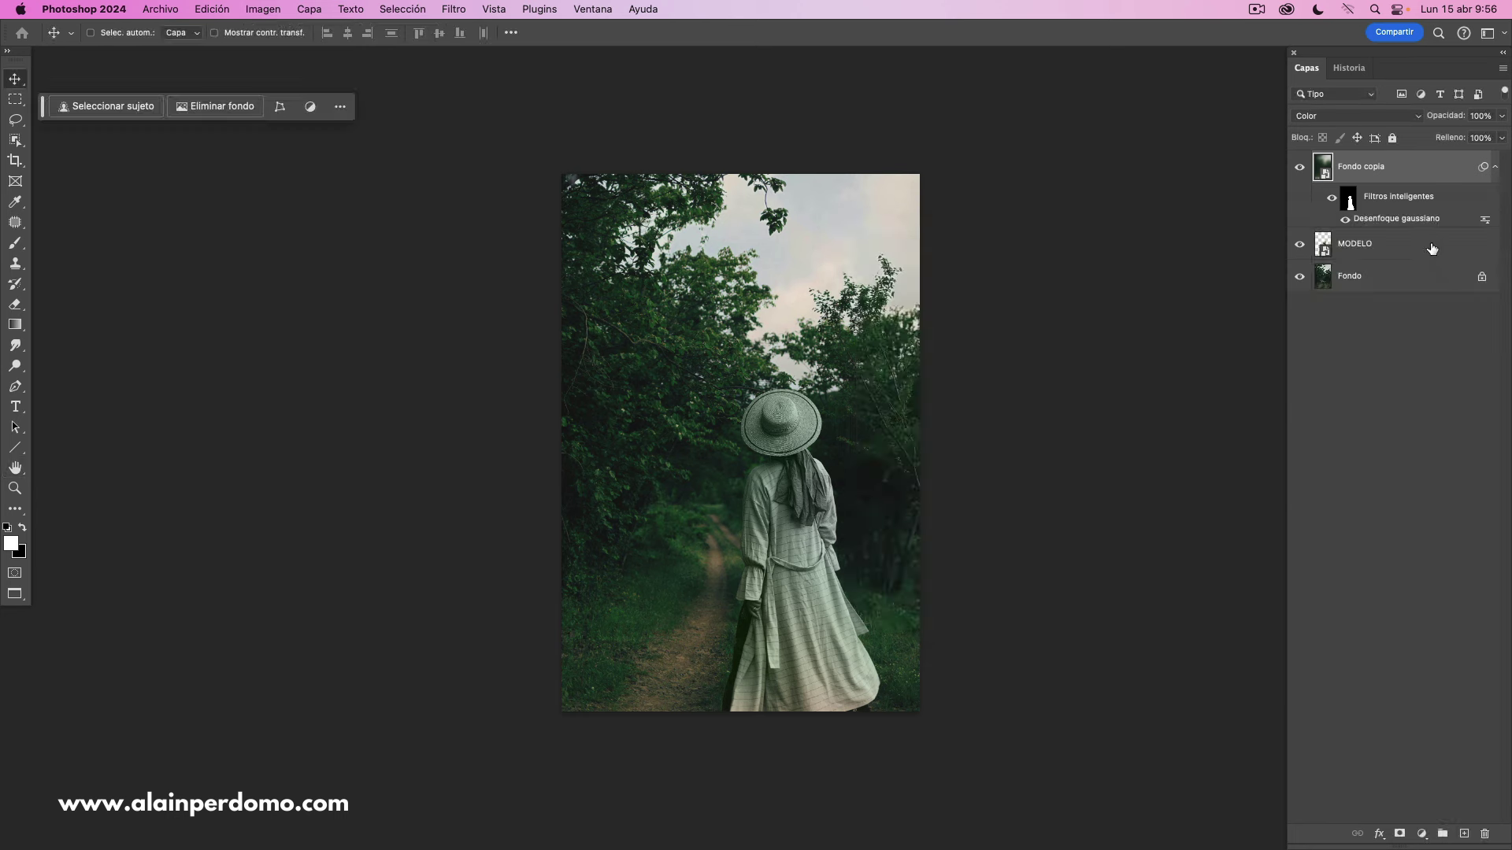
double_click(1381, 221)
drag(1145, 429, 1006, 440)
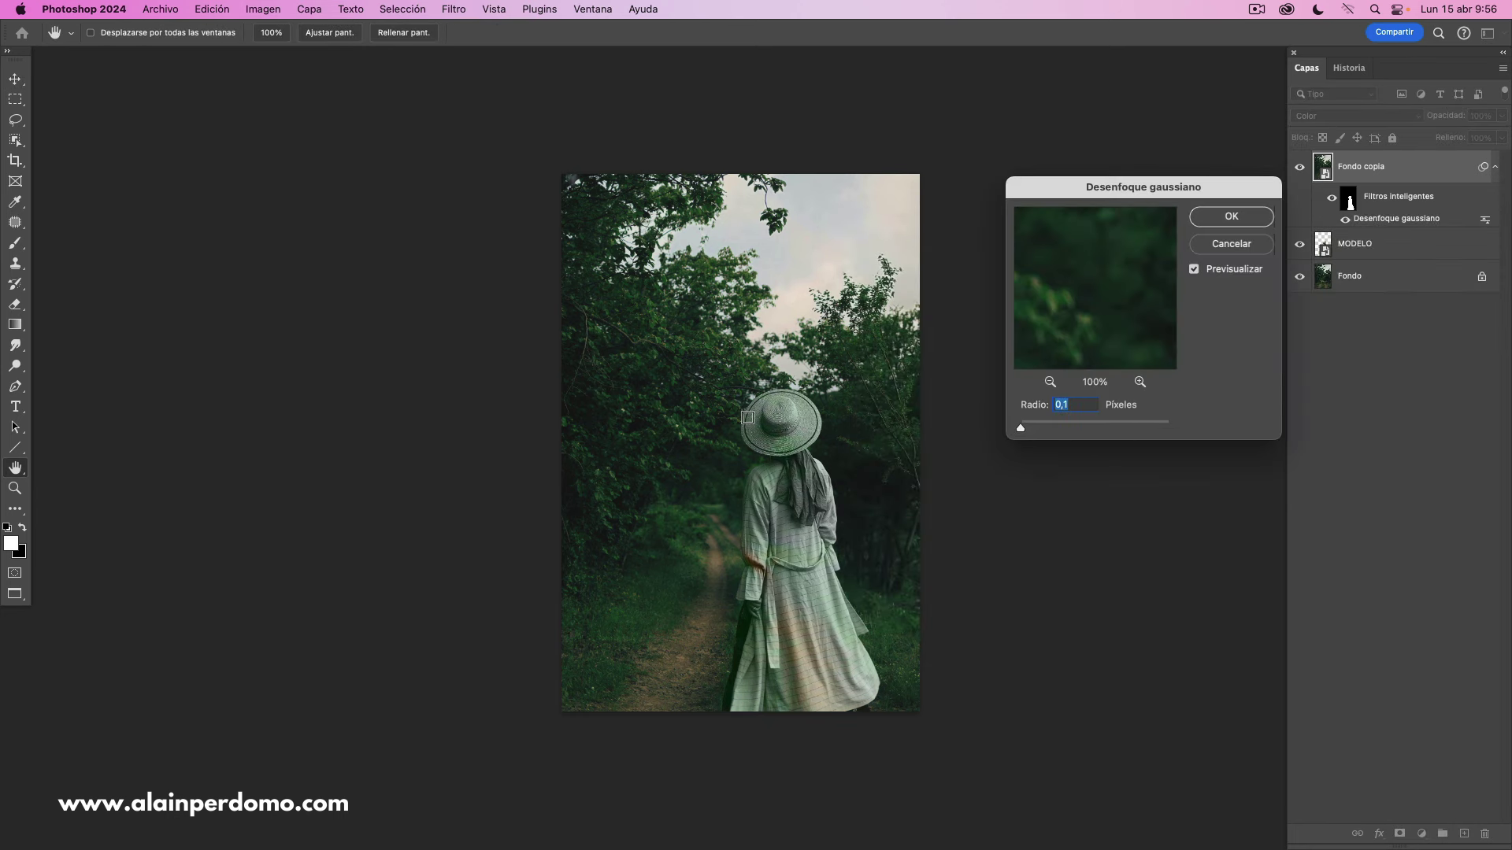
scroll(747, 417, up, 1)
scroll(747, 417, up, 3)
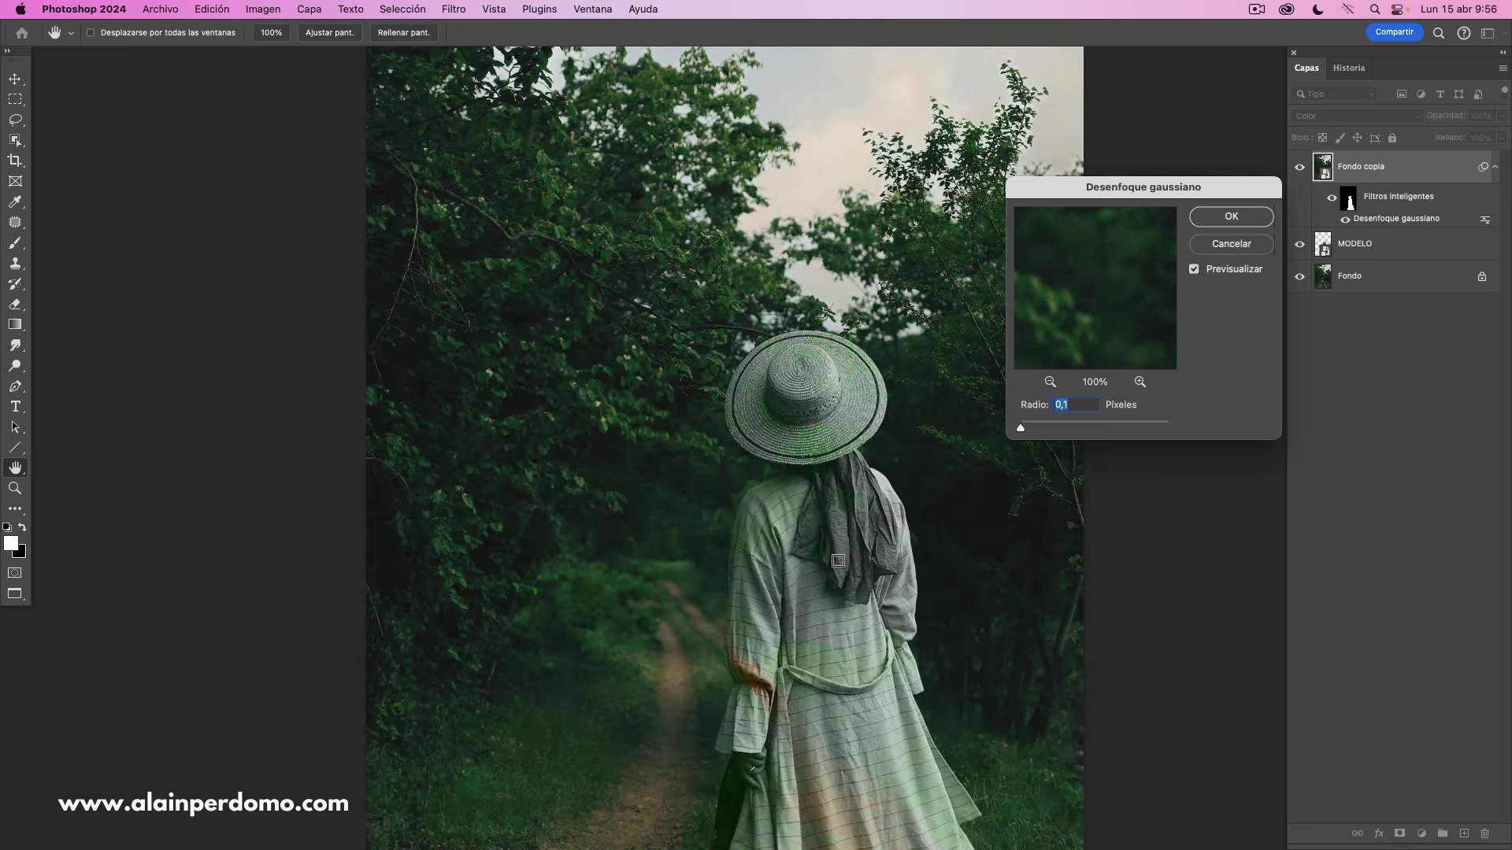
drag(1021, 430, 1098, 430)
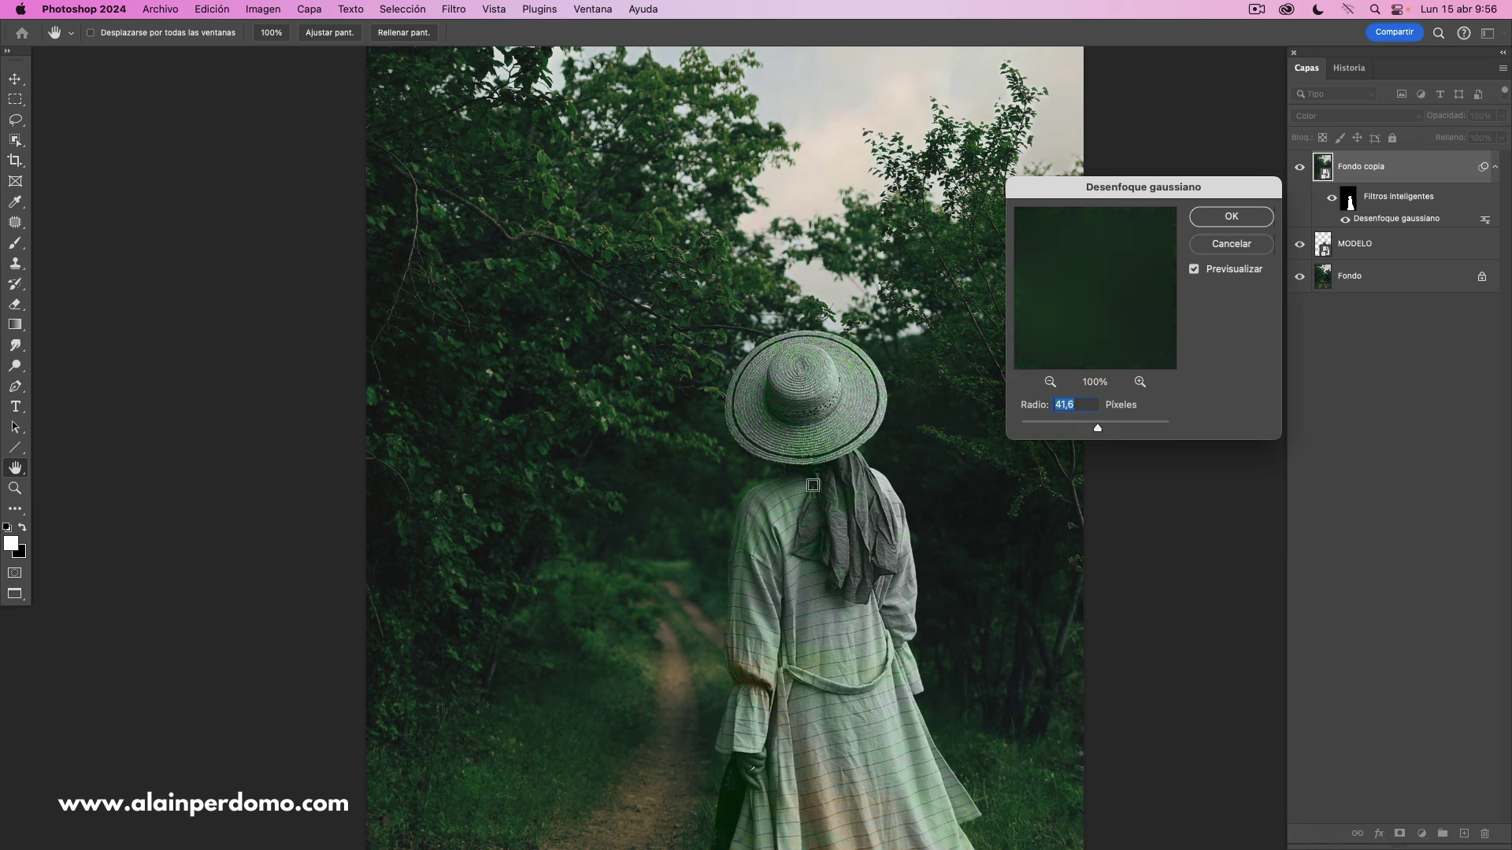
drag(1098, 430, 1142, 433)
key(super+minus)
Apply the stronger blur and lower Fondo copia's opacity to 49%
click(1222, 221)
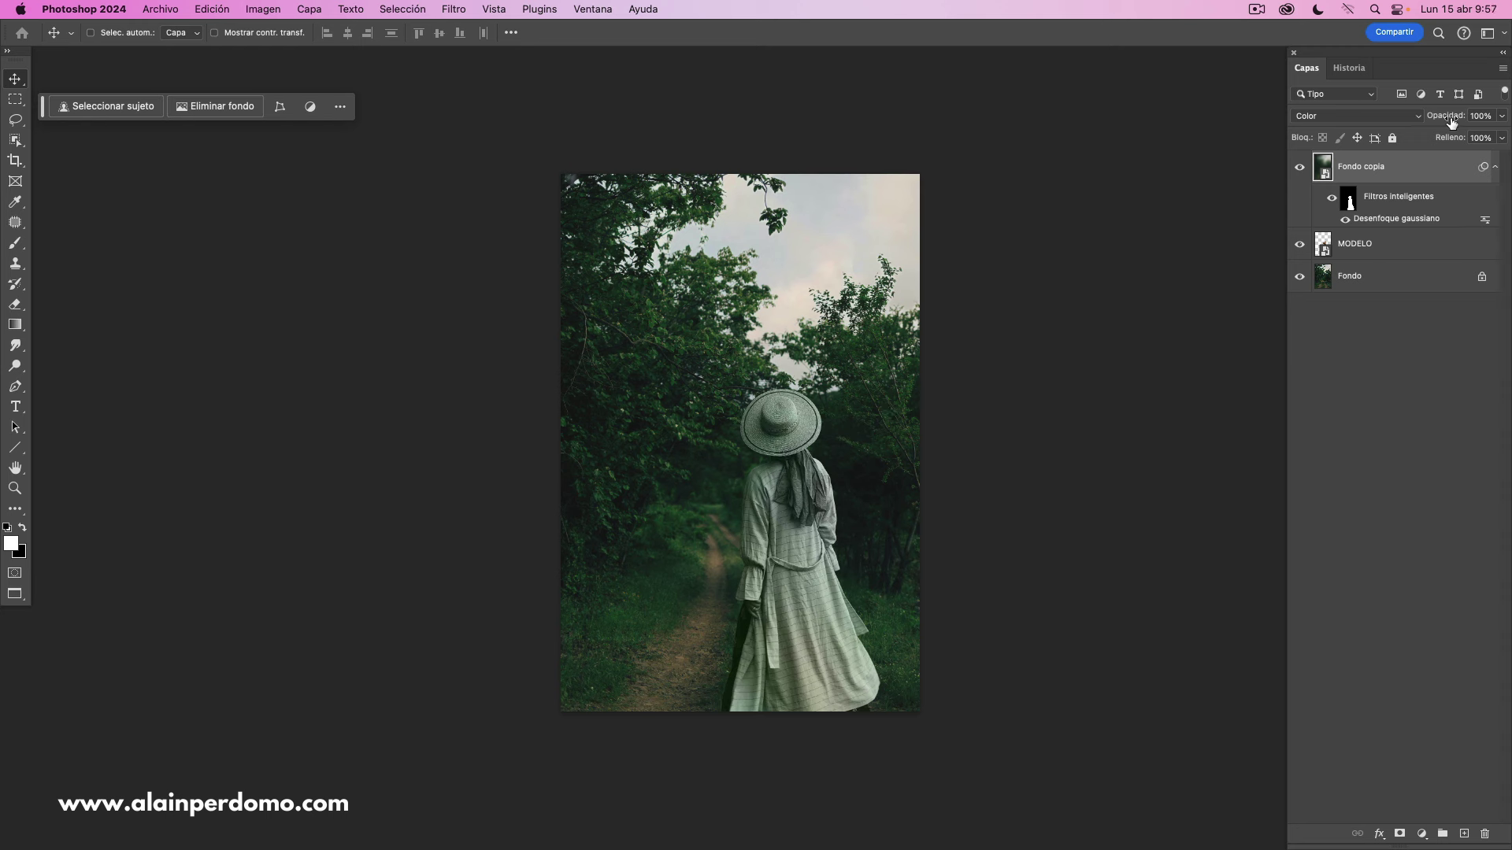
drag(1453, 117, 1361, 113)
click(1431, 116)
drag(1422, 118, 1441, 121)
drag(1443, 122, 1441, 122)
Toggle Fondo copia's visibility to compare, then bring up the adjustment layer list
click(1300, 166)
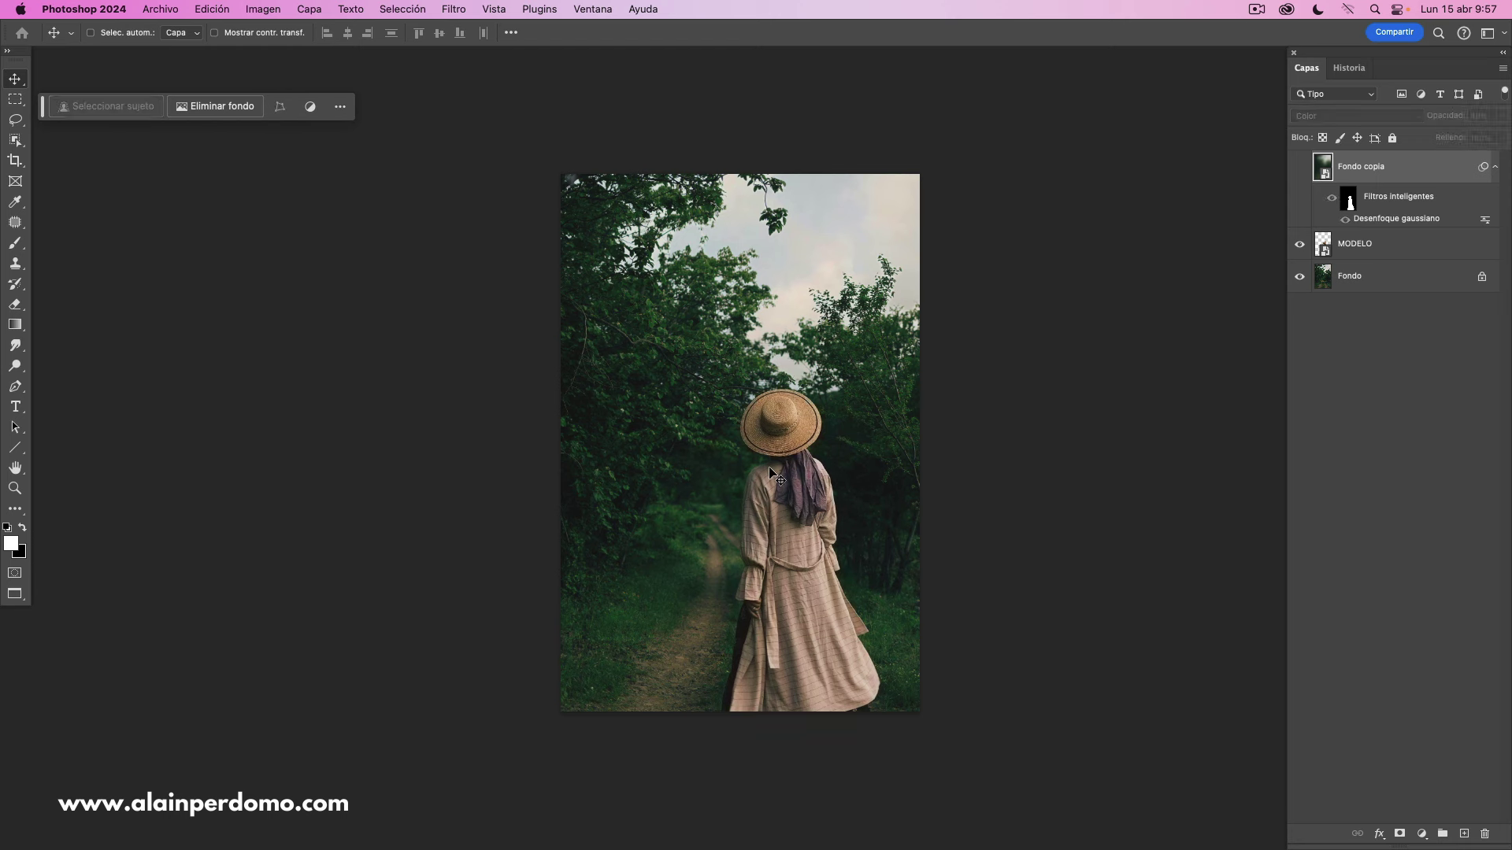
click(1299, 168)
click(1300, 167)
click(1300, 167)
click(1300, 170)
click(1301, 169)
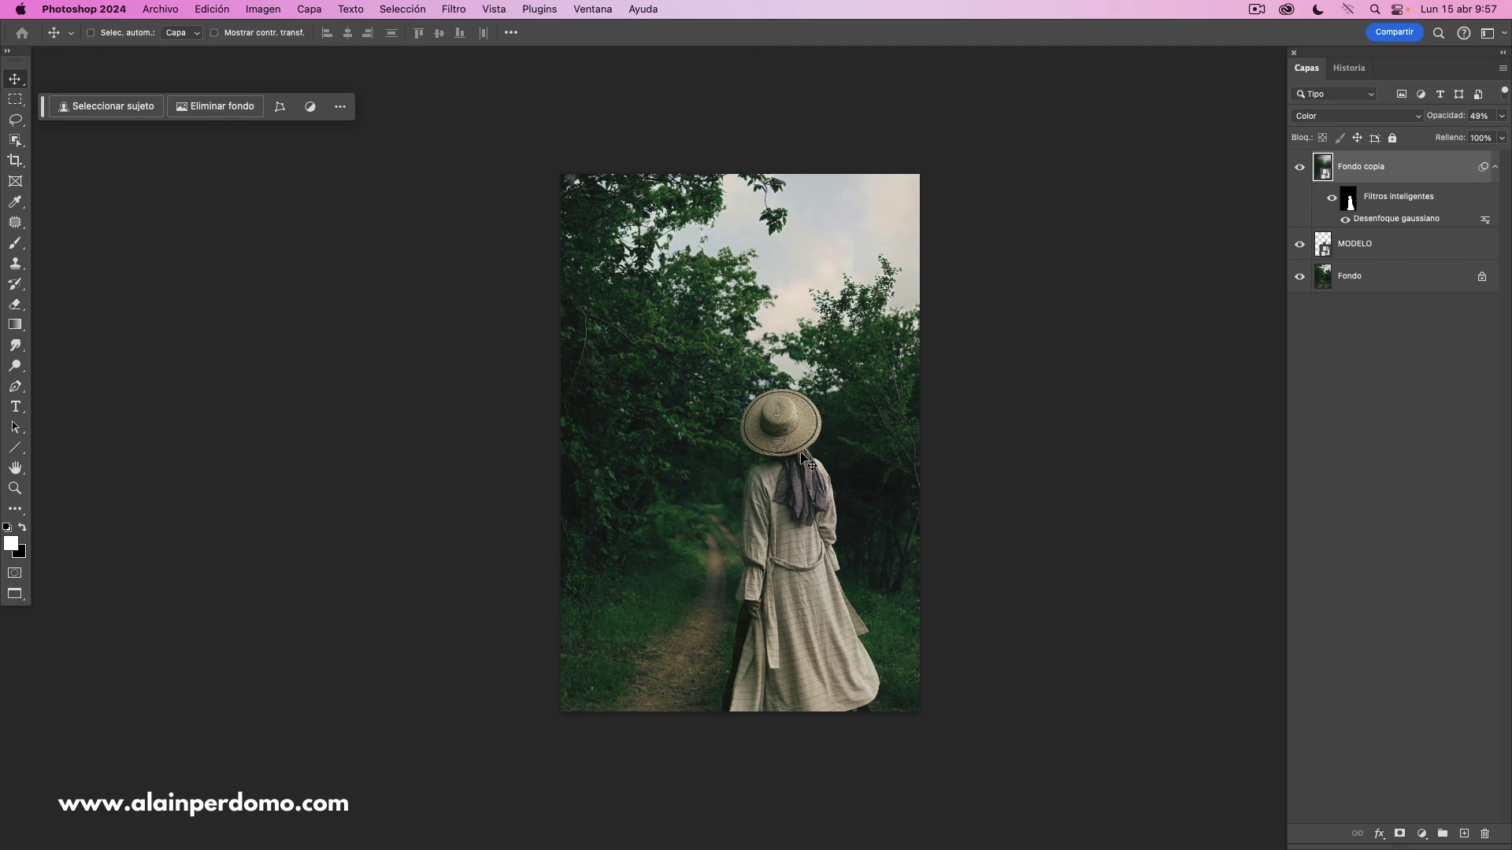
click(1300, 169)
click(1423, 833)
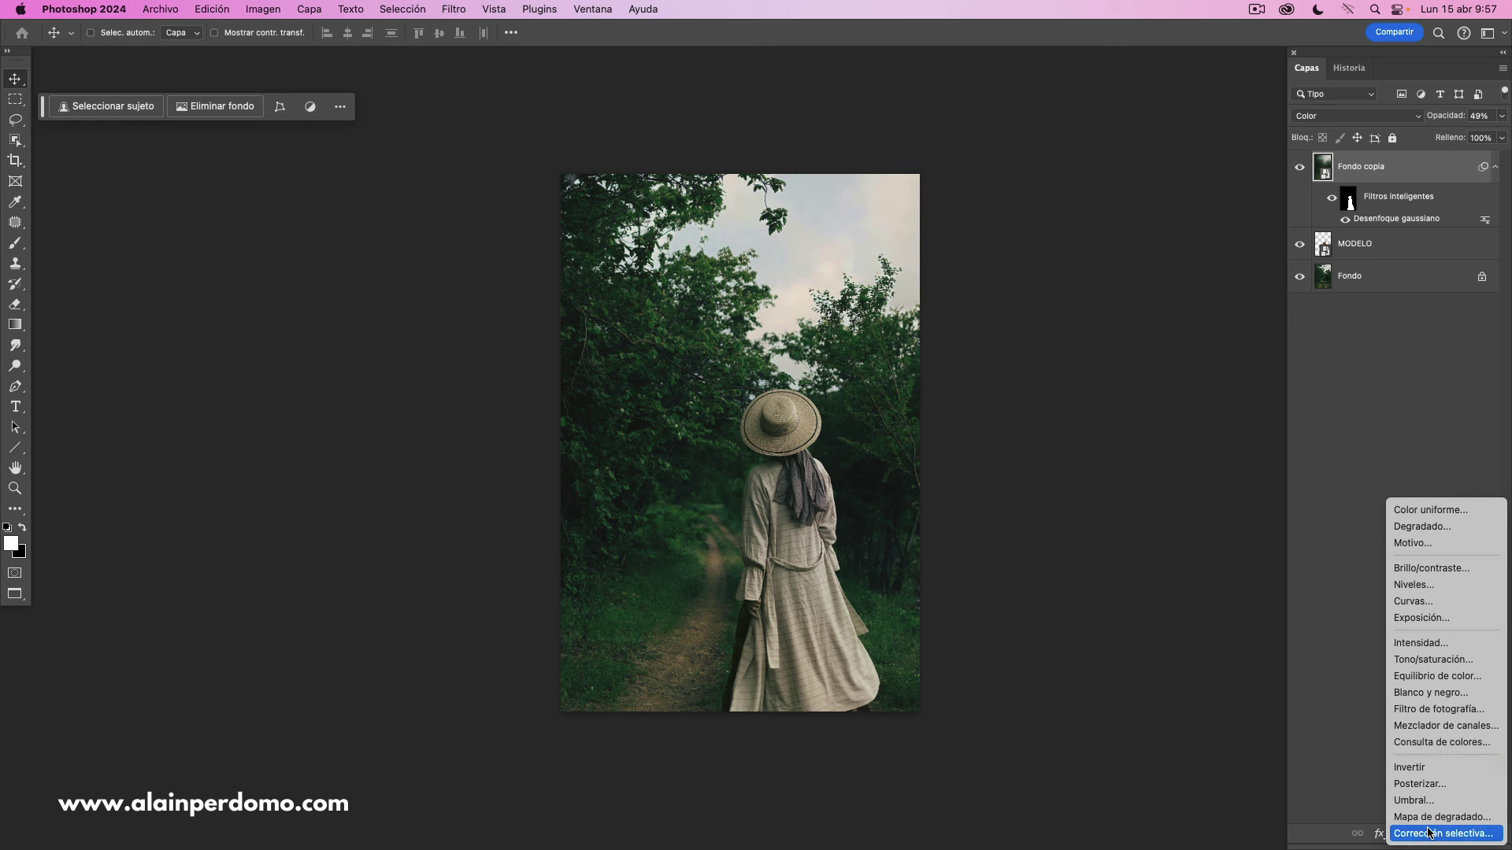
Add a Corrección selectiva layer and set Amarillos to Cyan -64, Magenta +7
click(1430, 833)
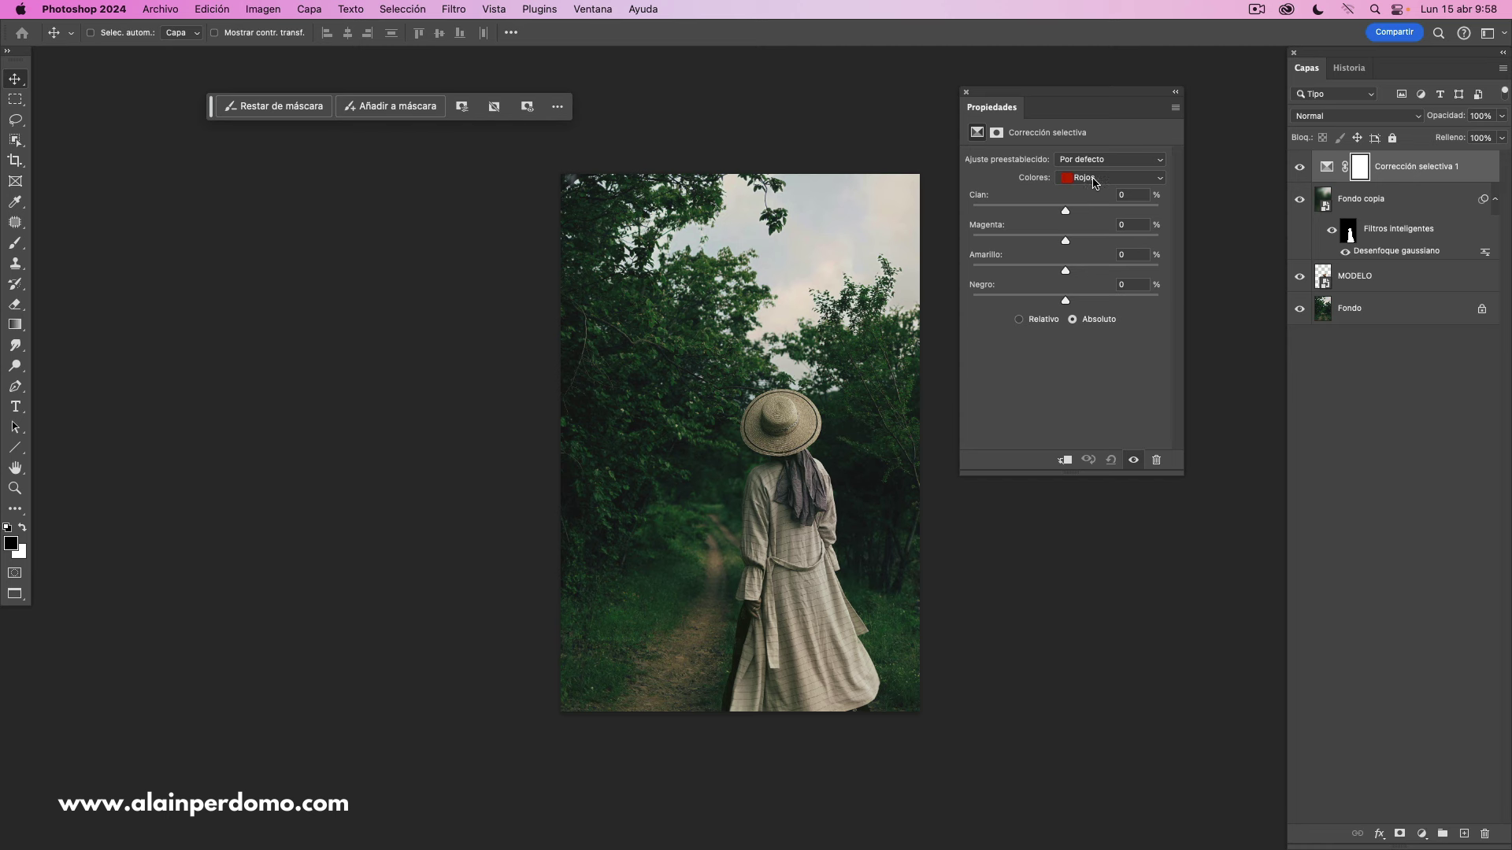
click(1107, 180)
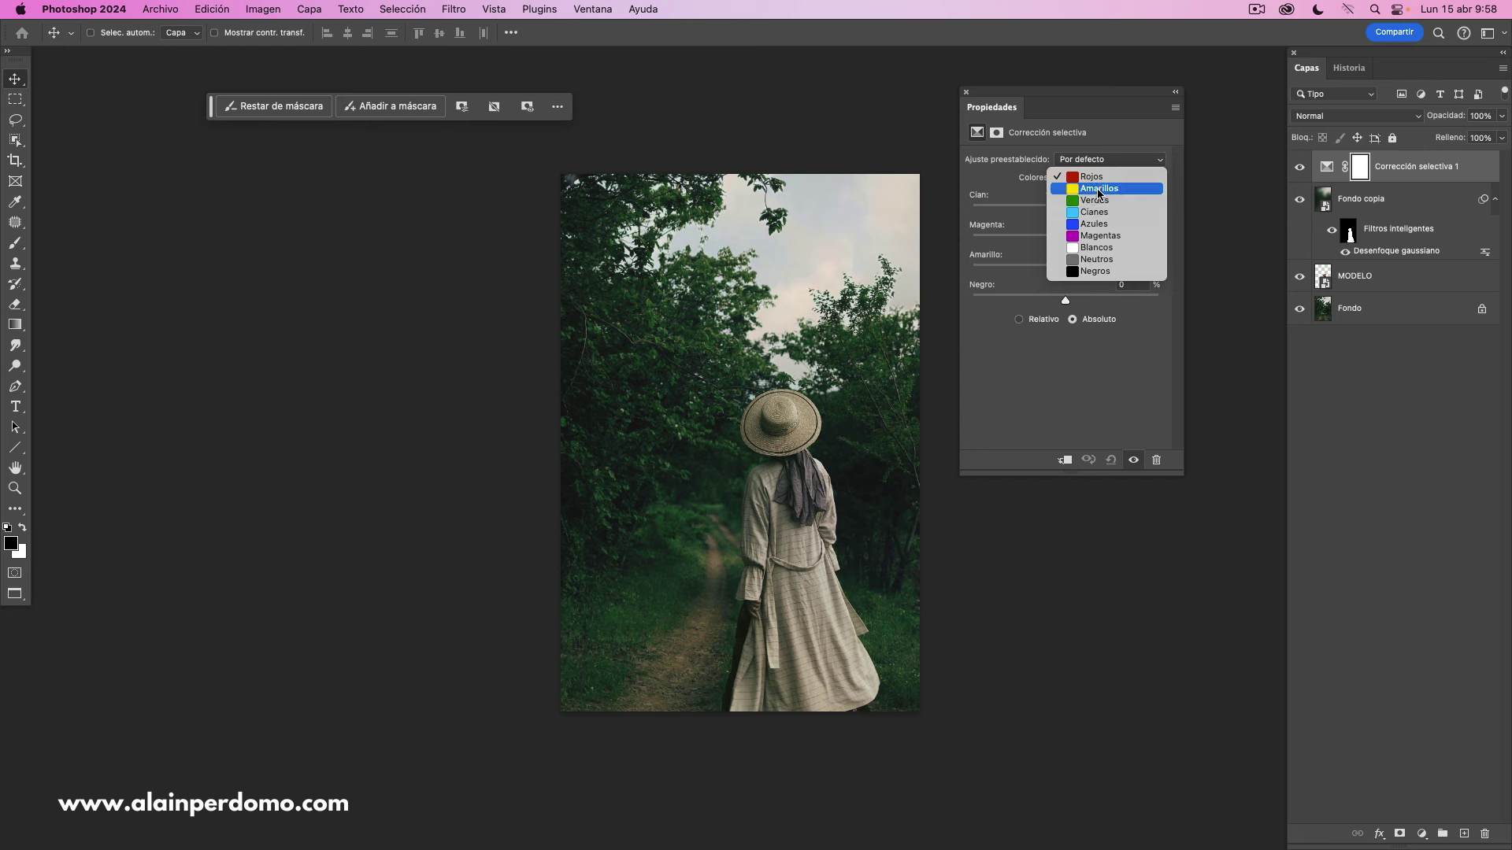
click(1098, 190)
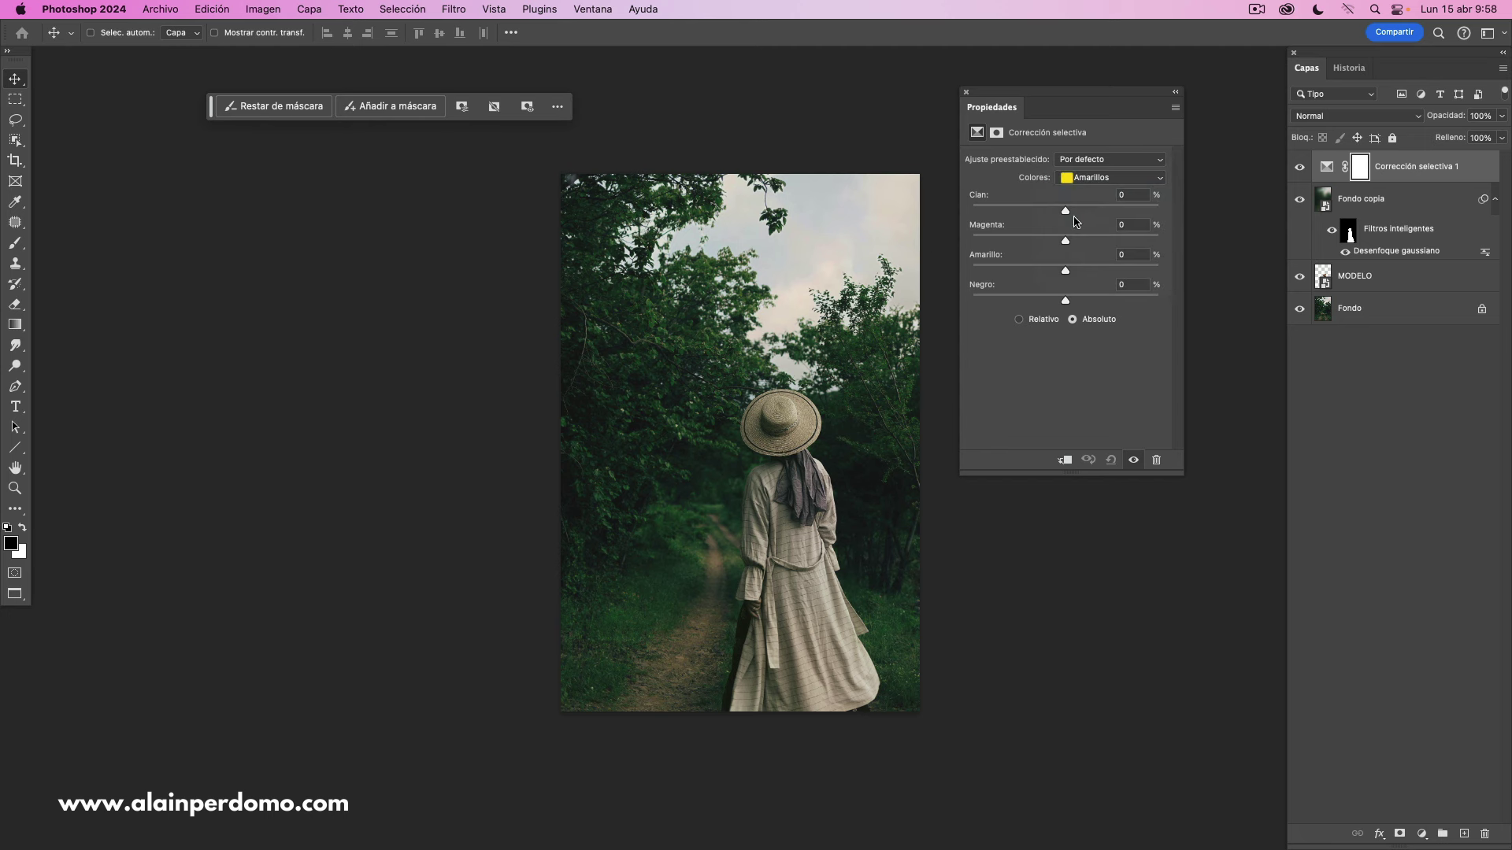
drag(1066, 213, 1020, 210)
drag(987, 211, 1005, 211)
mouse_move(1031, 241)
mouse_down()
mouse_move(1072, 241)
mouse_move(1076, 273)
mouse_up()
Set the Verdes range to Cyan -45, Magenta +8, Yellow -29
click(1100, 180)
click(1093, 191)
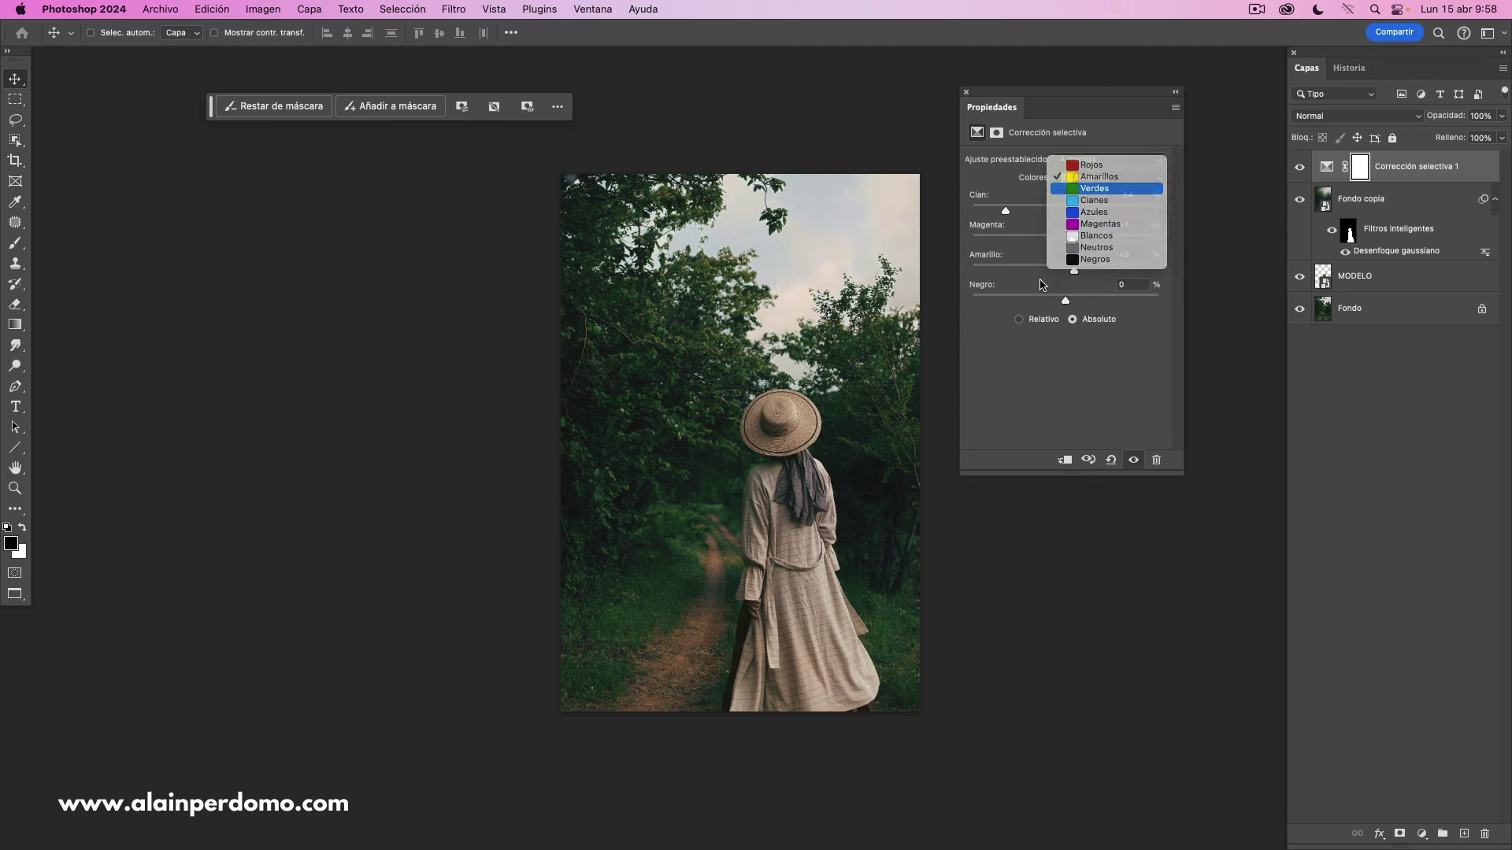
mouse_move(1065, 211)
mouse_down()
mouse_move(1019, 211)
mouse_move(1073, 244)
mouse_move(1038, 277)
mouse_up()
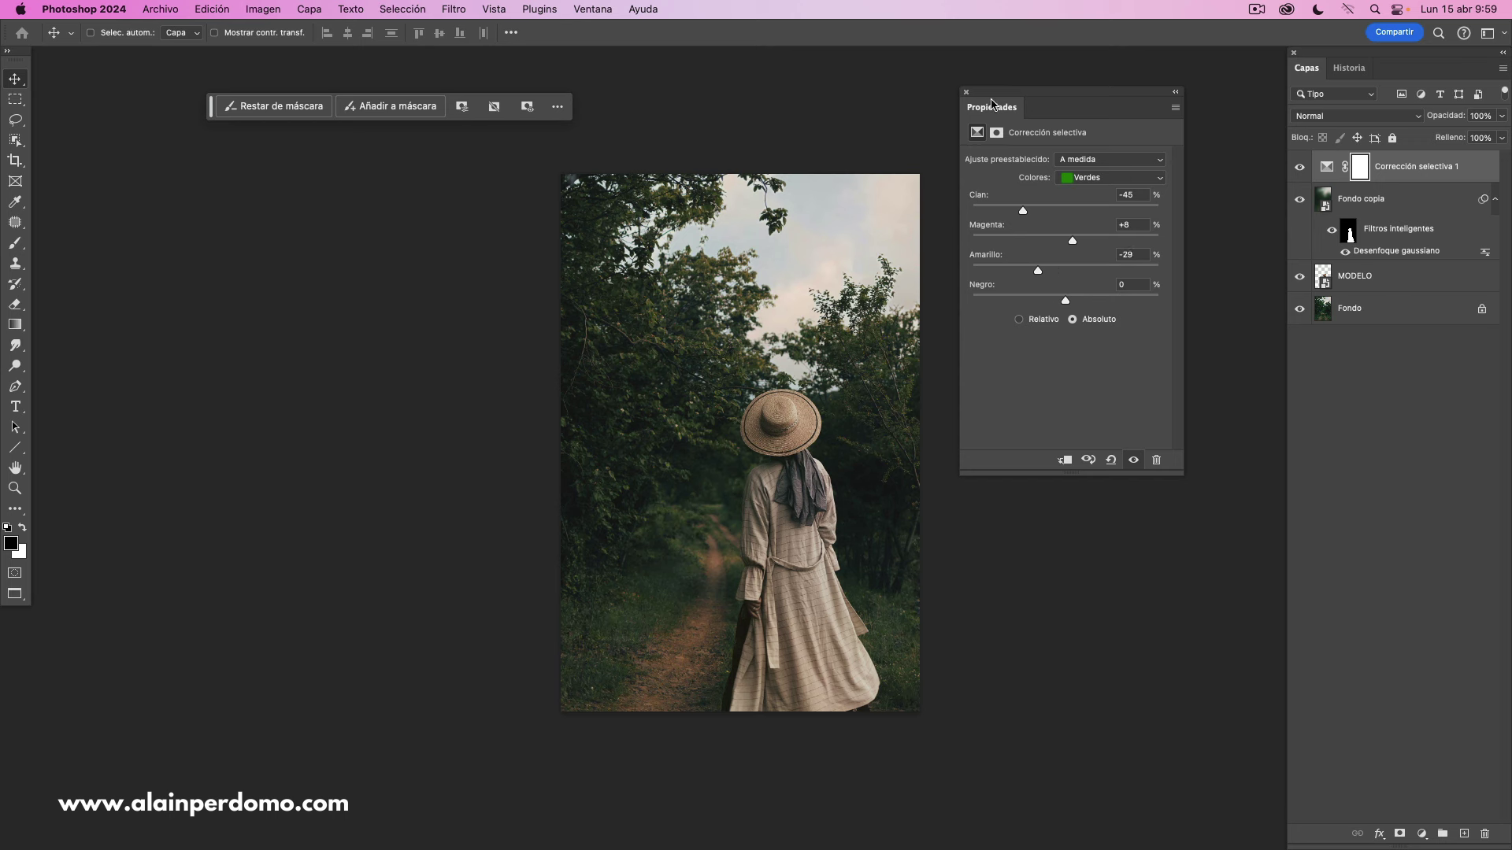
click(967, 92)
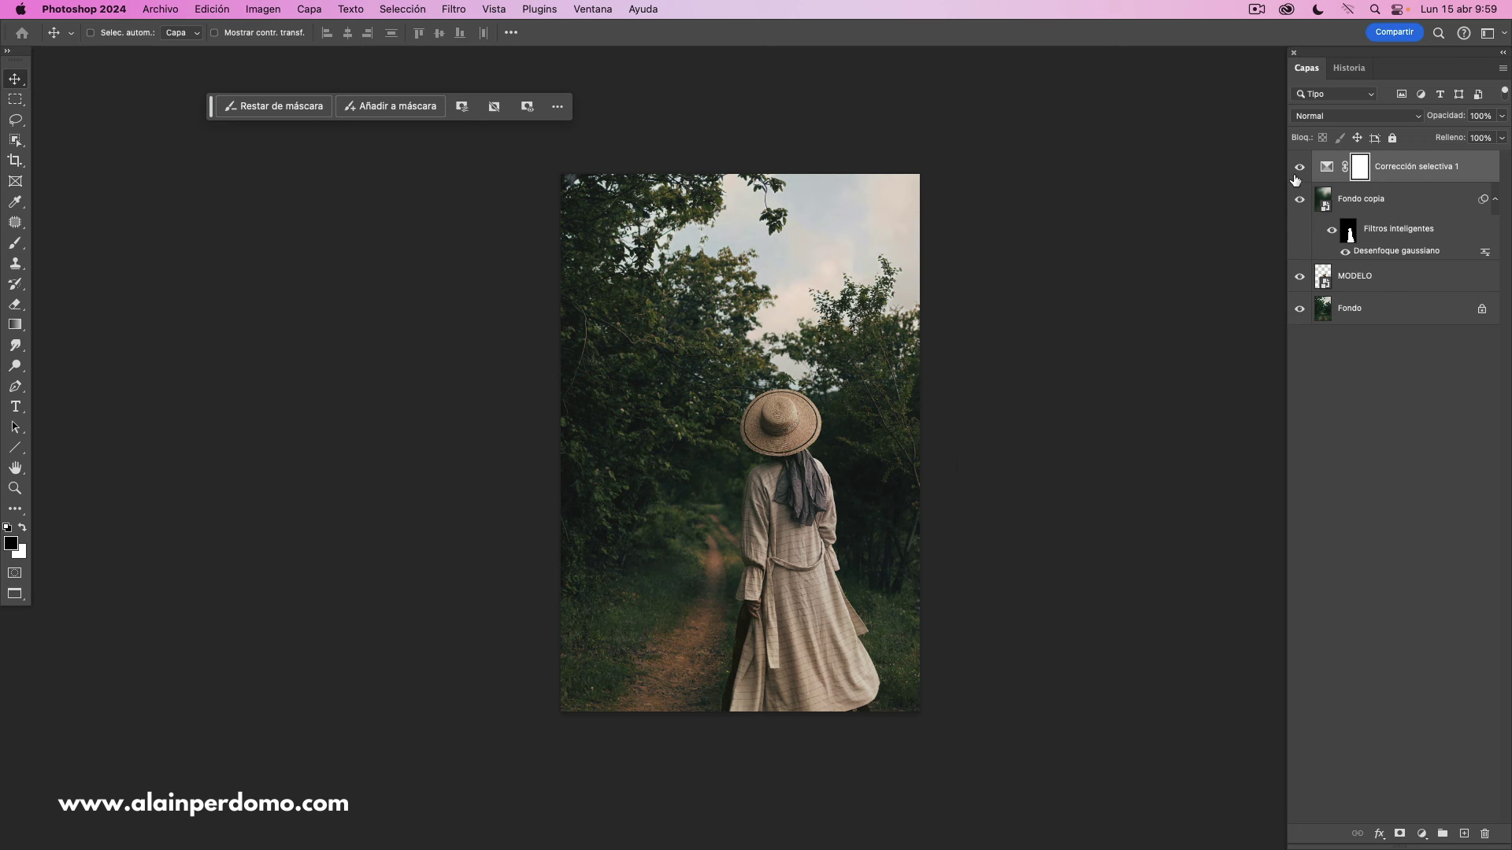
Reduce Cyan in the Blancos range so the sky turns pink
click(1327, 166)
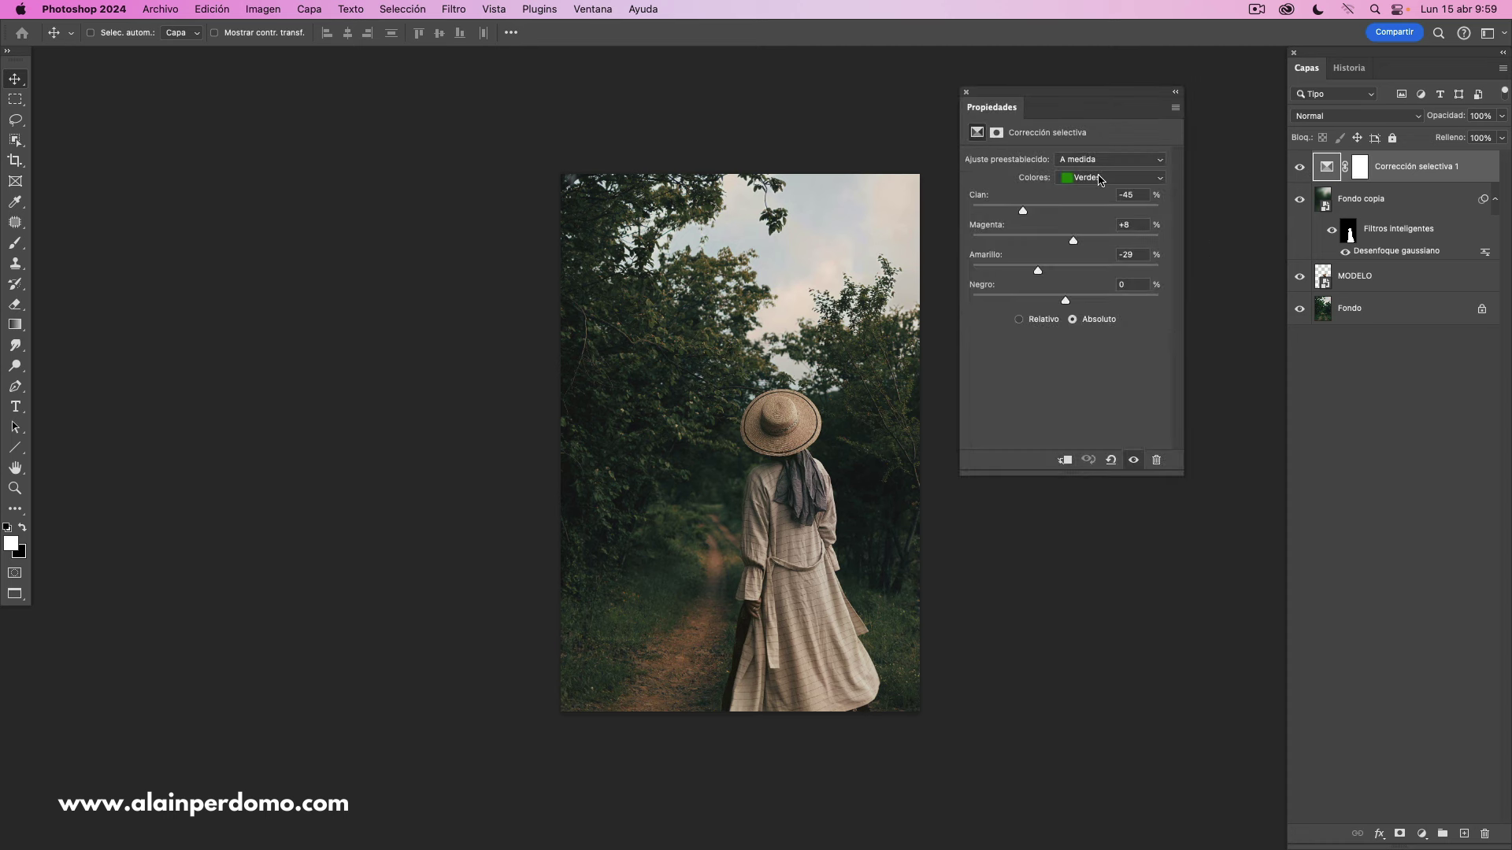
click(1101, 178)
click(1093, 226)
drag(1066, 215, 1060, 271)
click(968, 94)
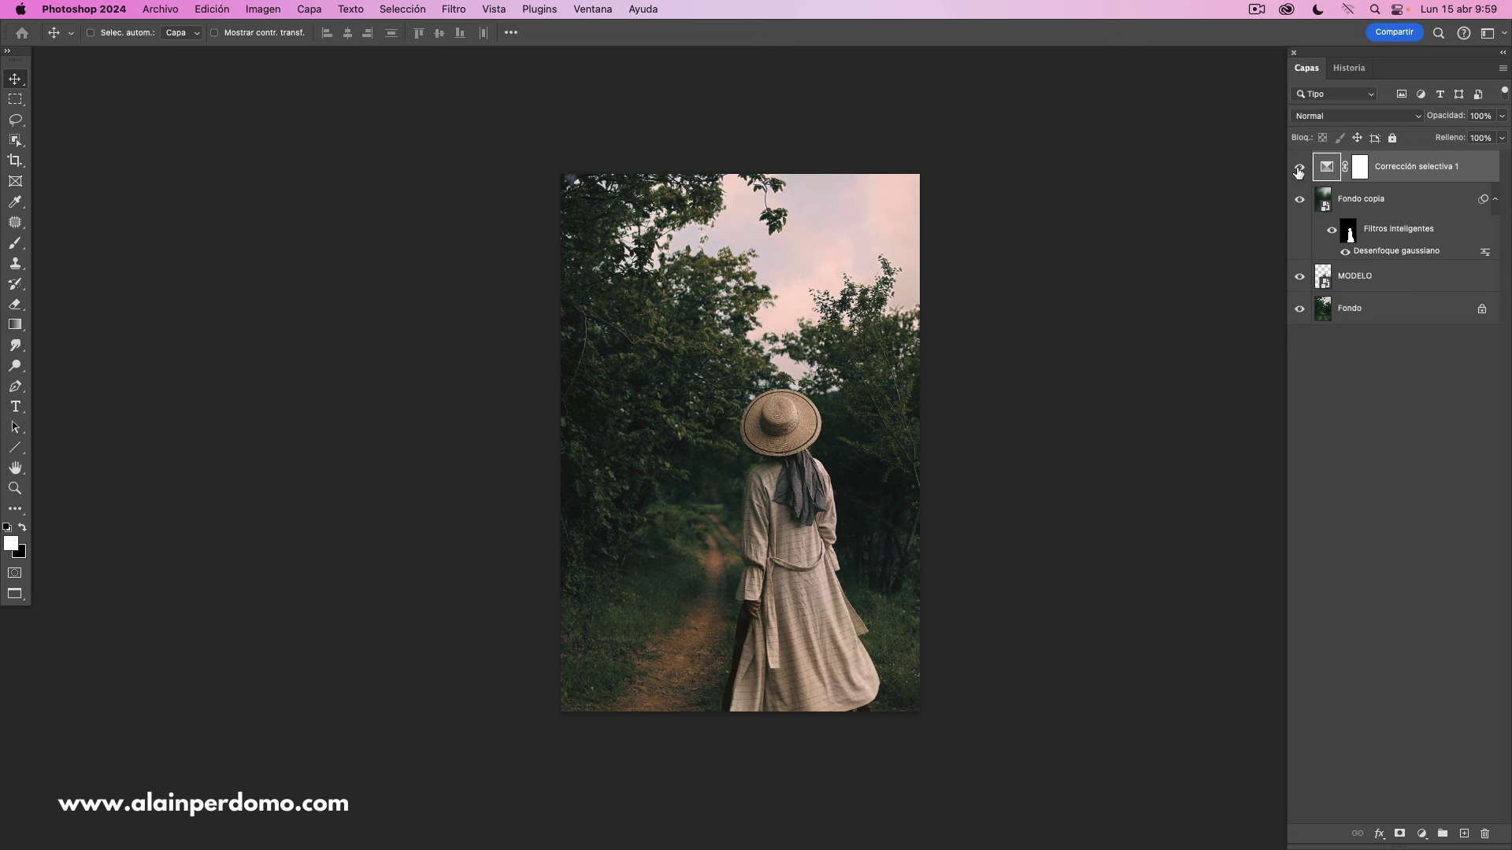
Toggle Corrección selectiva 1 to compare, then hide it along with Fondo copia
click(1301, 169)
click(1300, 168)
click(1300, 169)
click(1301, 171)
click(1300, 169)
drag(1301, 170, 1300, 199)
Turn Corrección selectiva 1 and Fondo copia on and off to compare, leaving Fondo copia visible
click(1299, 167)
click(1300, 200)
click(1299, 167)
click(1300, 200)
click(1300, 202)
click(1299, 203)
click(1297, 205)
Select Corrección selectiva 1 and flick it off and back on to compare
click(1329, 207)
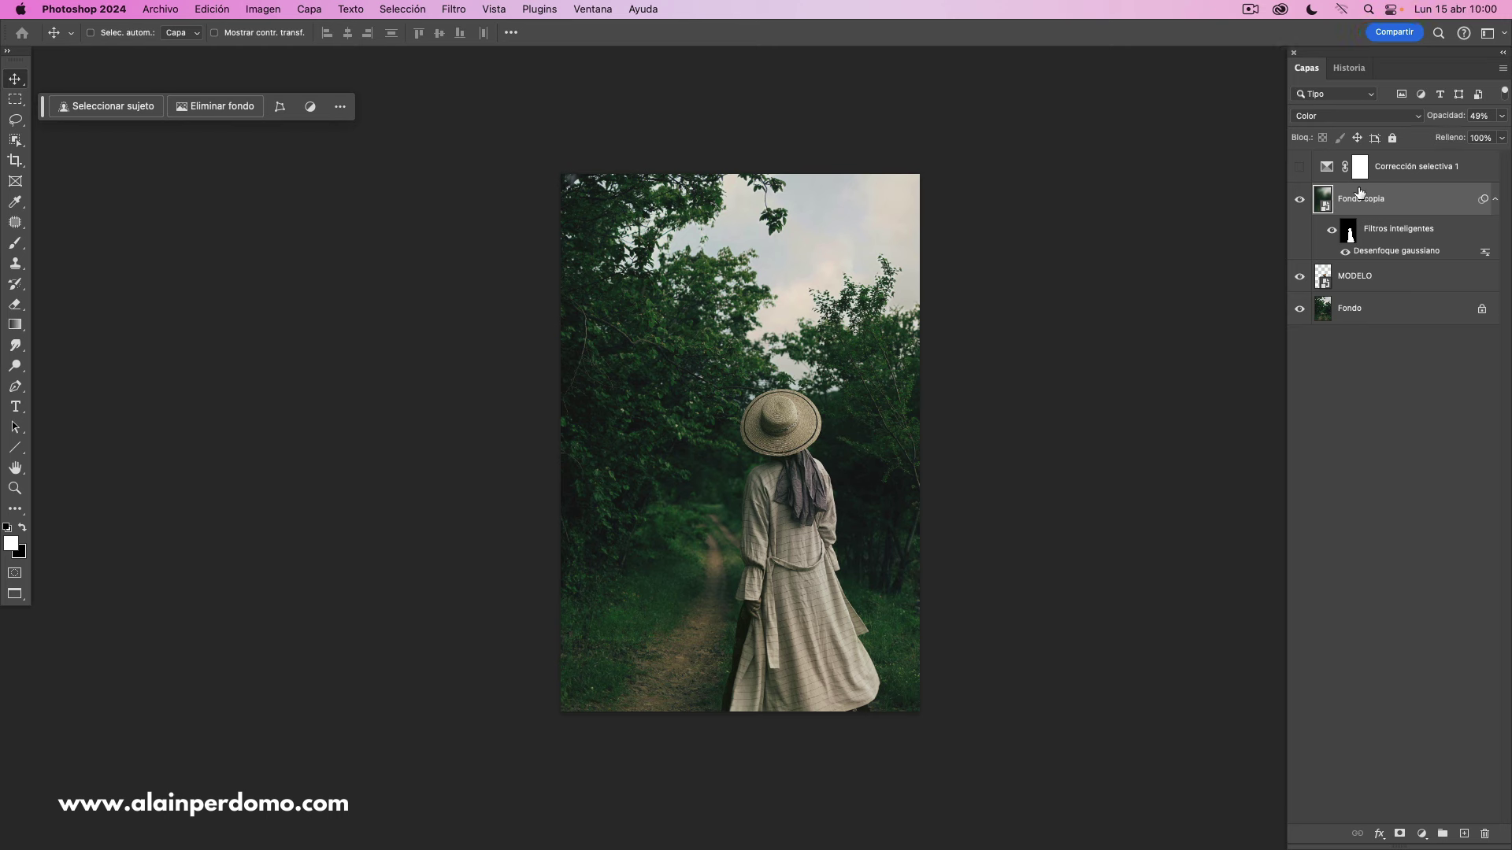
click(1327, 169)
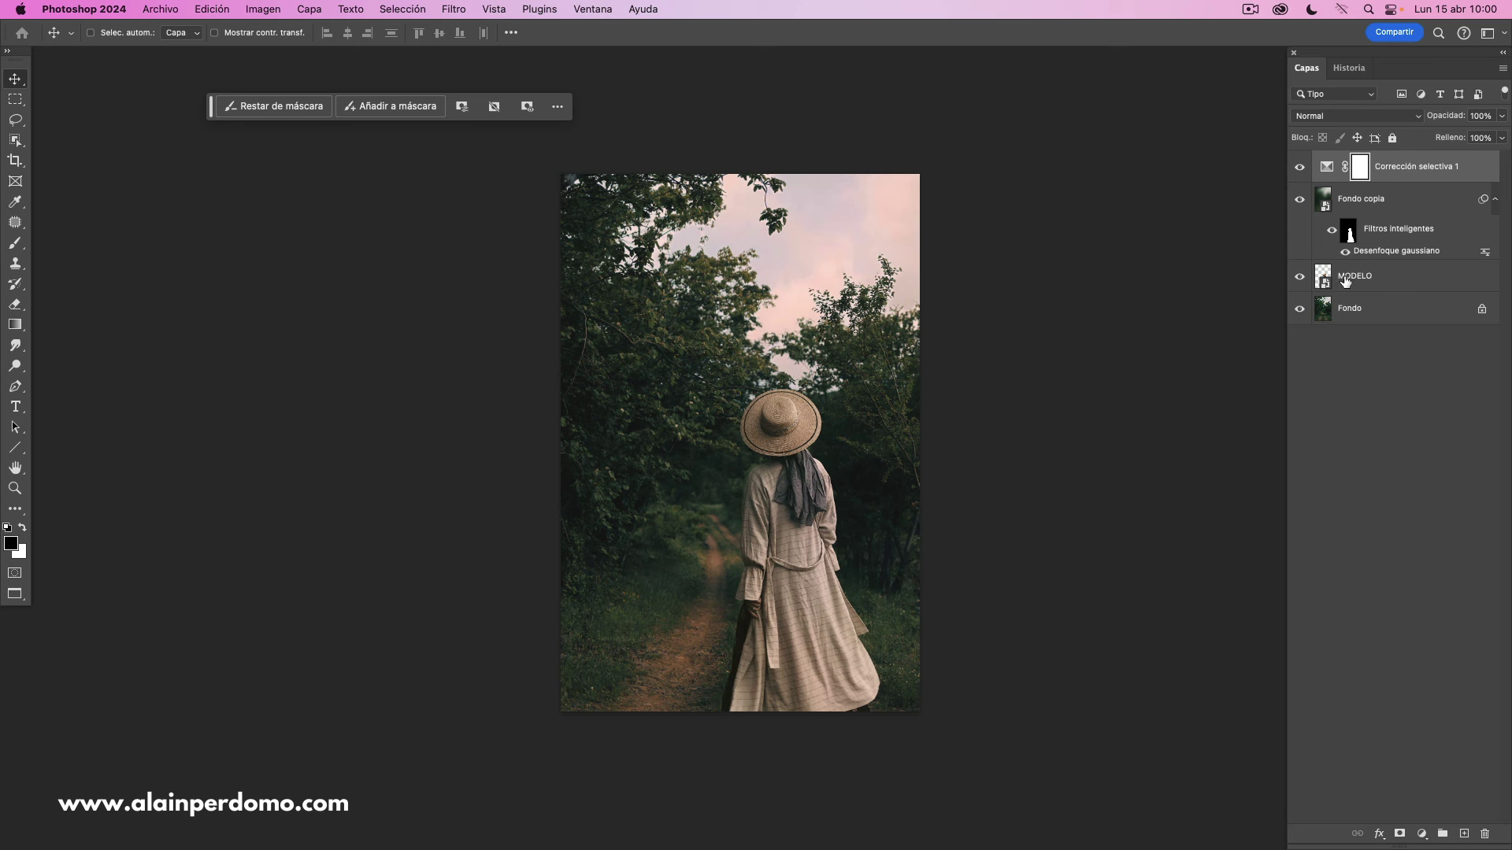
click(1300, 167)
click(1300, 167)
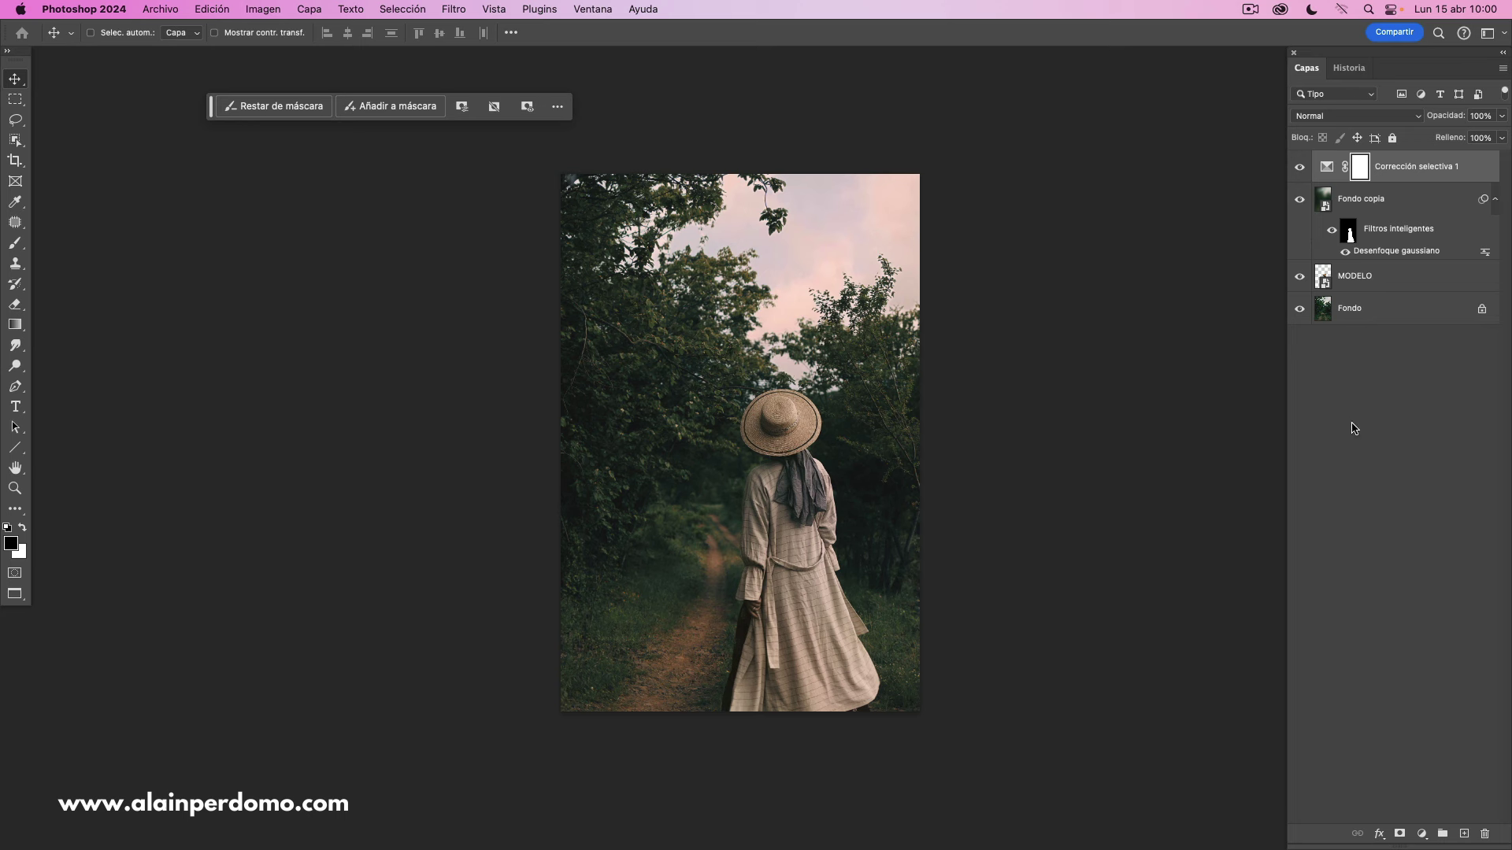